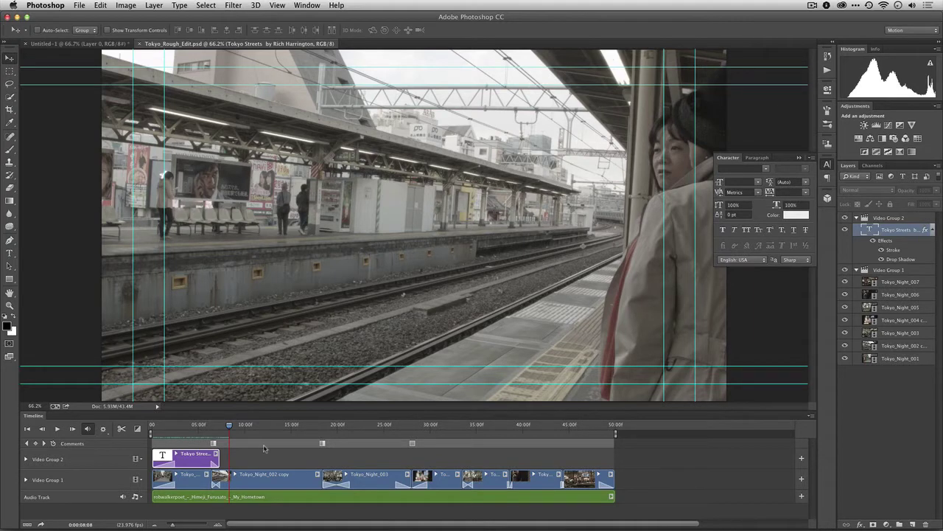
# Scrub through the platform and arriving-train shots, then return to the title at about 2 seconds.
pyautogui.moveTo(229, 428); pyautogui.dragTo(257, 429)
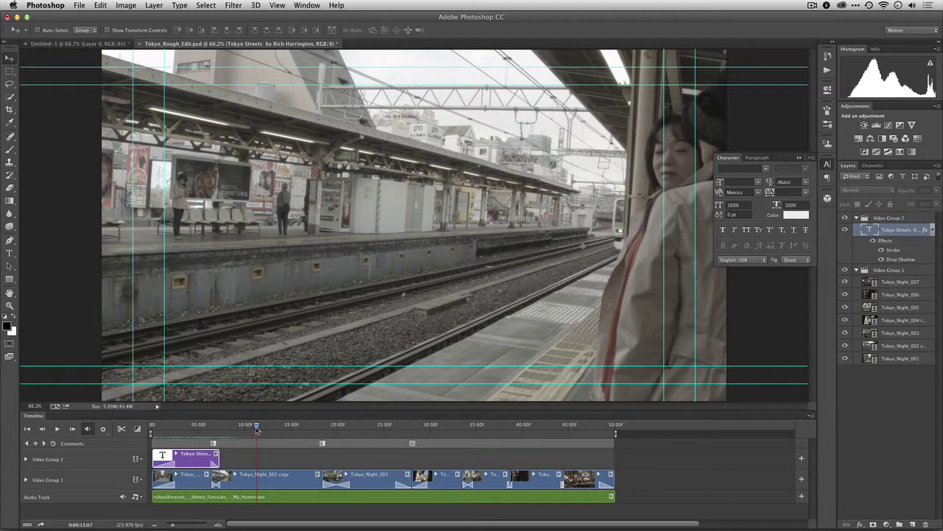
pyautogui.moveTo(257, 429); pyautogui.dragTo(288, 433)
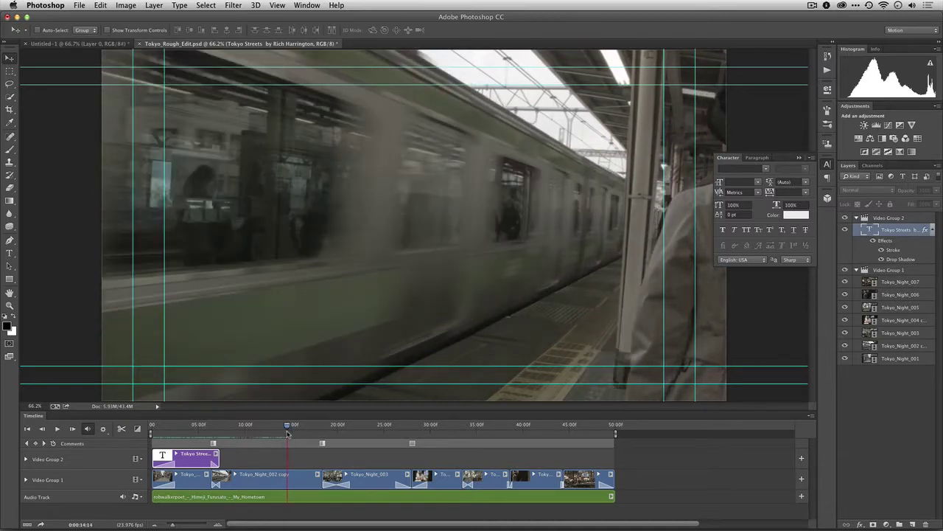
pyautogui.moveTo(288, 433)
pyautogui.mouseDown()
pyautogui.moveTo(191, 436)
pyautogui.moveTo(425, 450)
pyautogui.moveTo(386, 460)
pyautogui.moveTo(462, 462)
pyautogui.moveTo(586, 492)
pyautogui.moveTo(173, 480)
pyautogui.mouseUp()
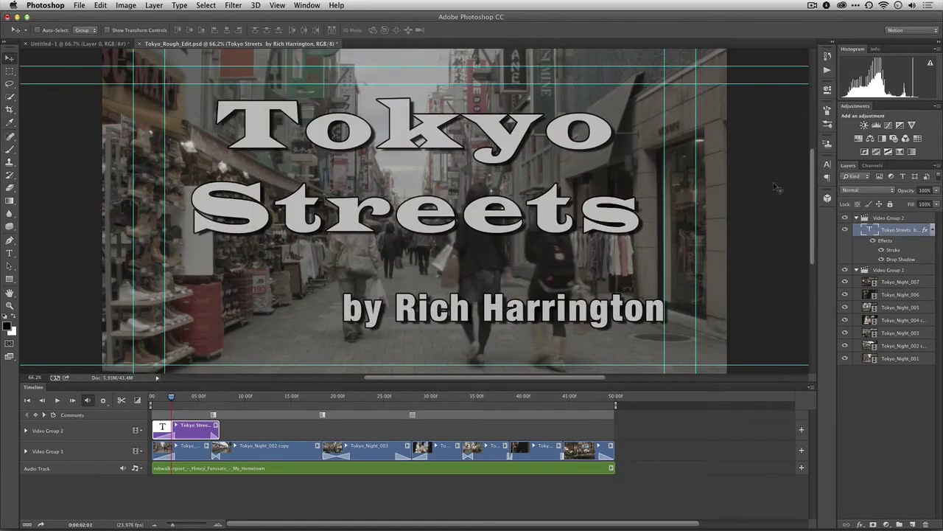
# Select Video Group 1, preview the train-interior clip, then return to the title at about 1.5 seconds.
pyautogui.click(893, 270)
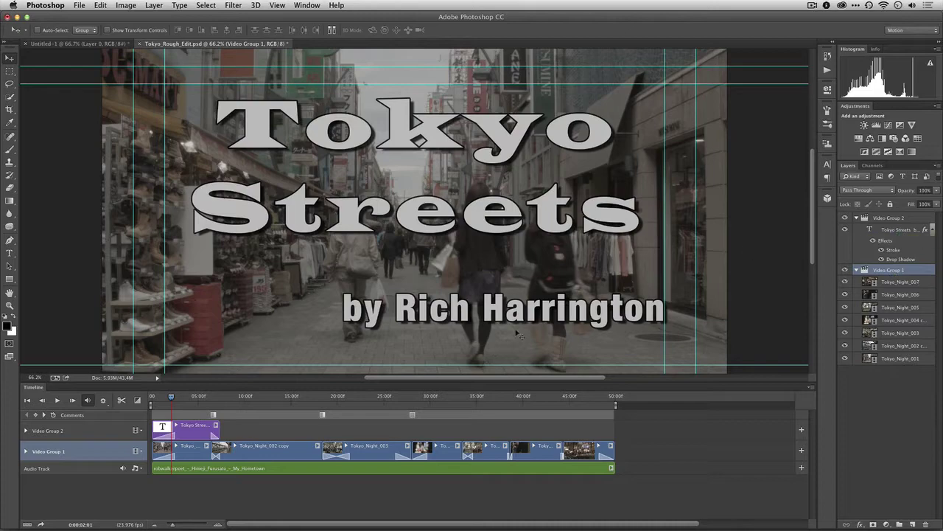
pyautogui.moveTo(171, 399); pyautogui.dragTo(499, 403)
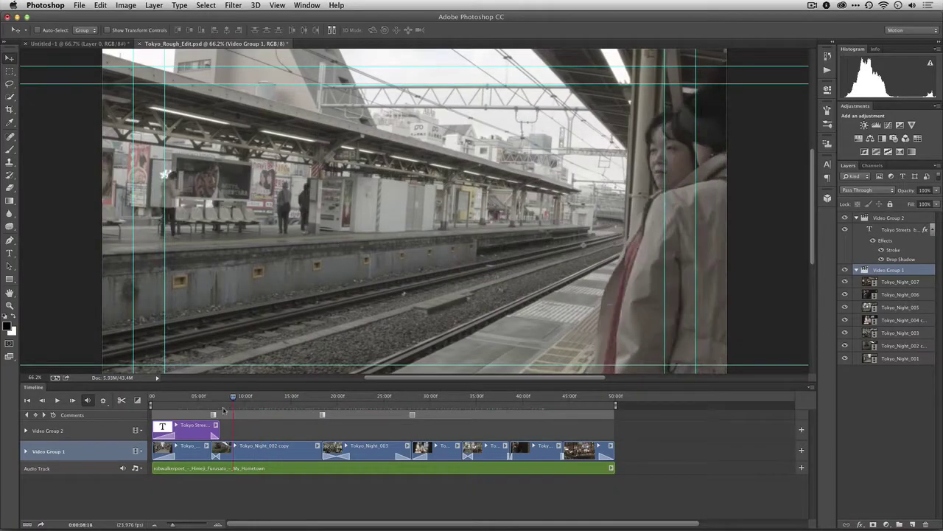
pyautogui.click(174, 407)
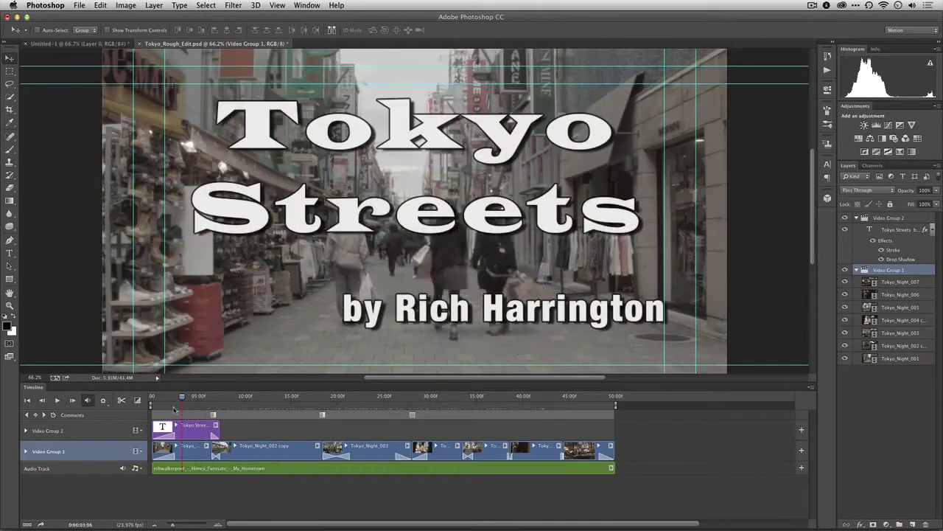
pyautogui.moveTo(174, 408); pyautogui.dragTo(141, 413)
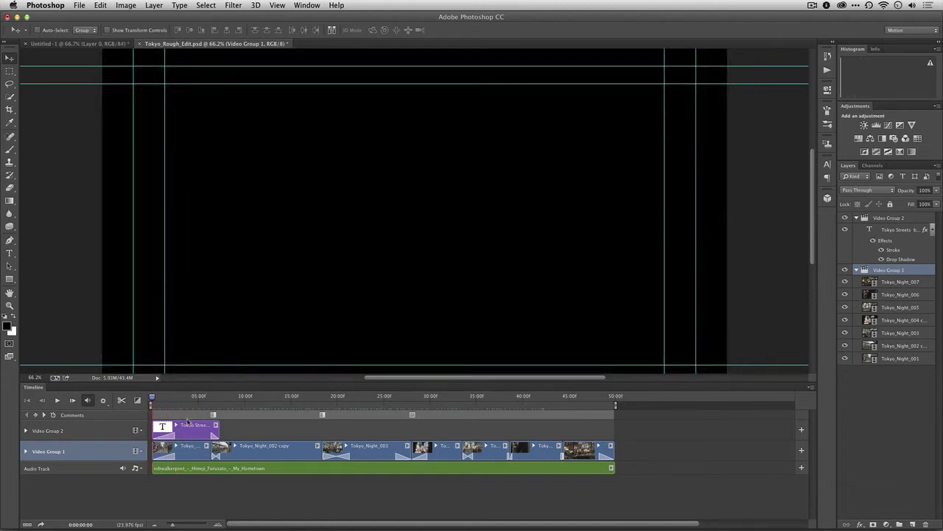
pyautogui.moveTo(157, 398); pyautogui.dragTo(184, 399)
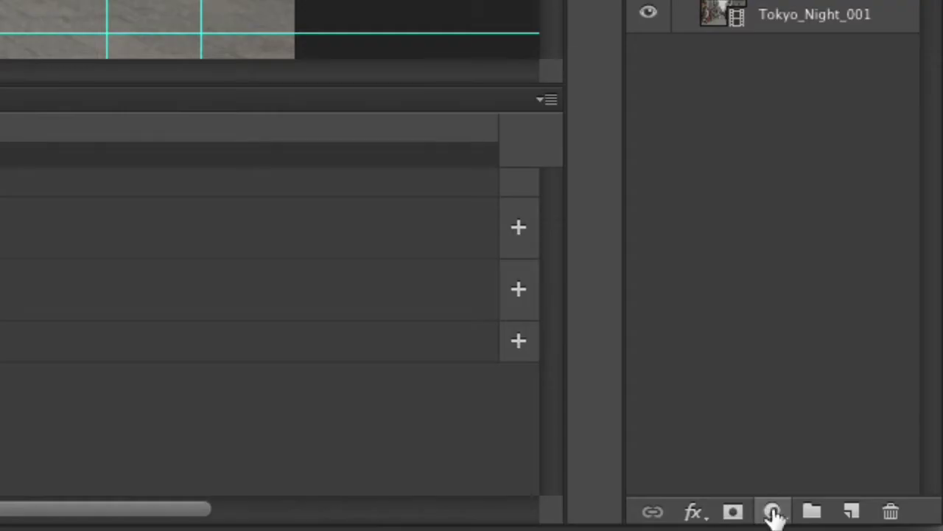
# Add a Color Lookup layer and choose Hook_BMCC_BMDFilm2Vid.cube from the LUTS folder.
pyautogui.click(886, 524)
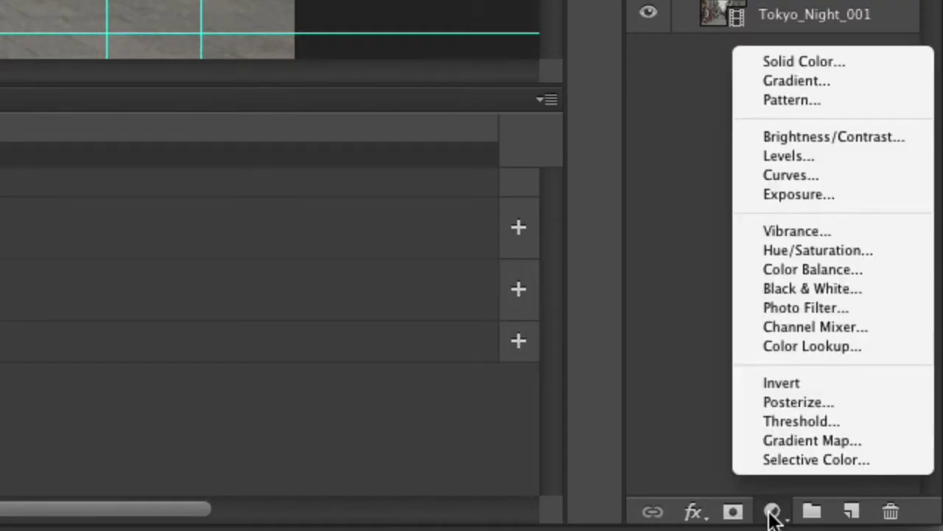
pyautogui.click(826, 346)
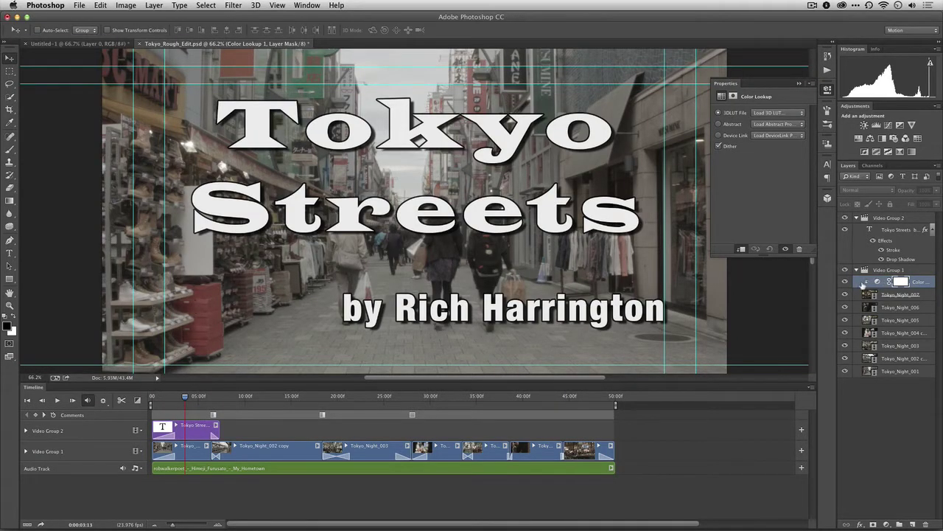
pyautogui.click(785, 113)
pyautogui.click(779, 113)
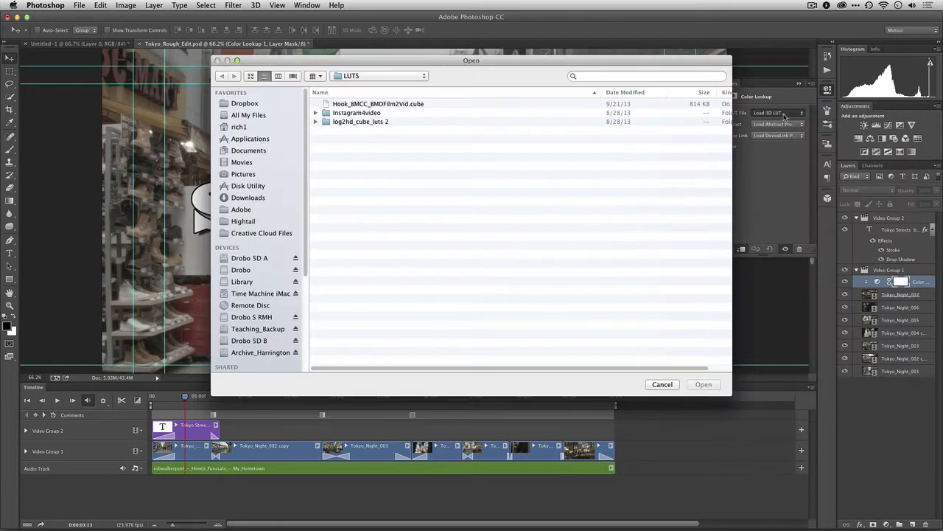
pyautogui.click(254, 233)
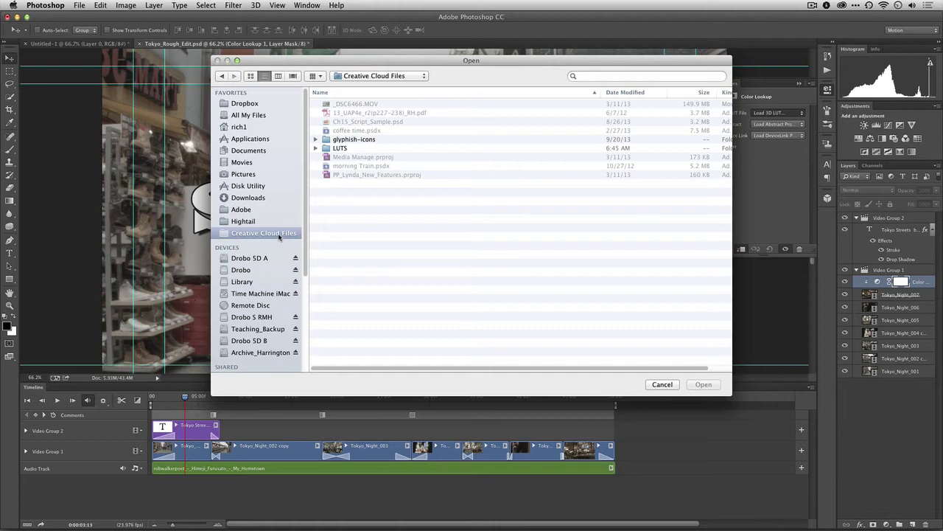
pyautogui.doubleClick(337, 148)
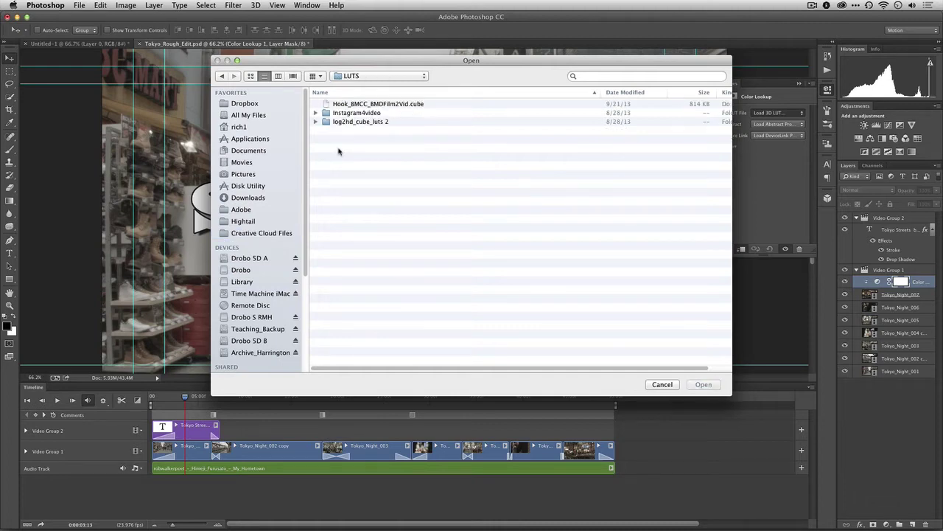
pyautogui.click(407, 106)
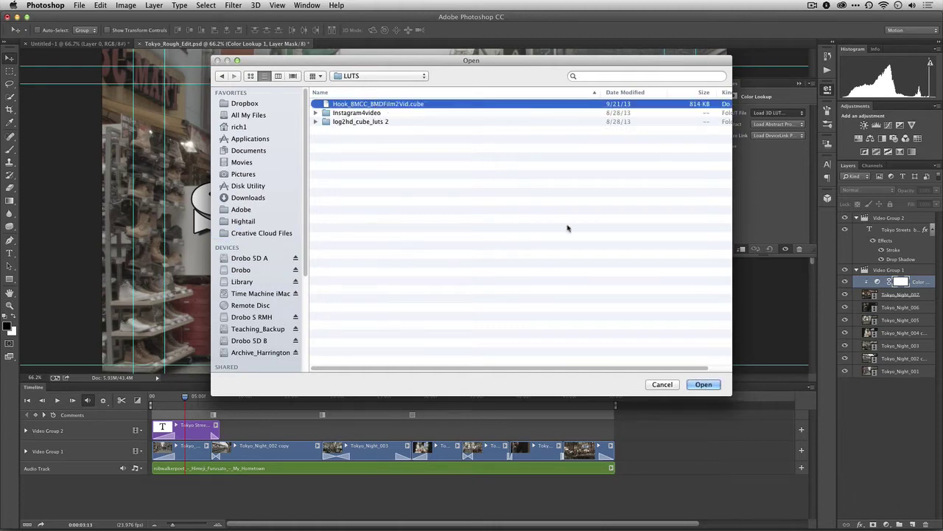
# Load the Hook_BMCC_BMDFilm2Vid.cube LUT and compare a night clip with and without it.
pyautogui.click(703, 384)
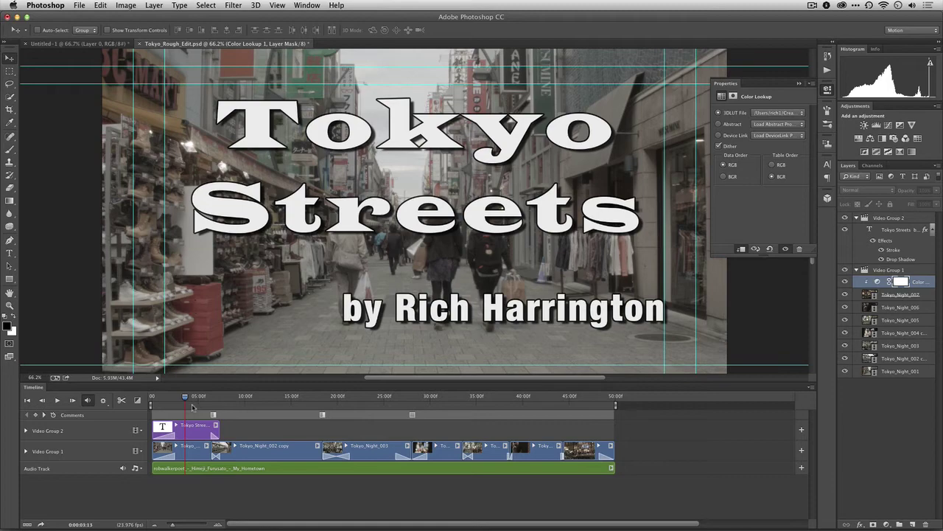
pyautogui.moveTo(186, 400); pyautogui.dragTo(587, 398)
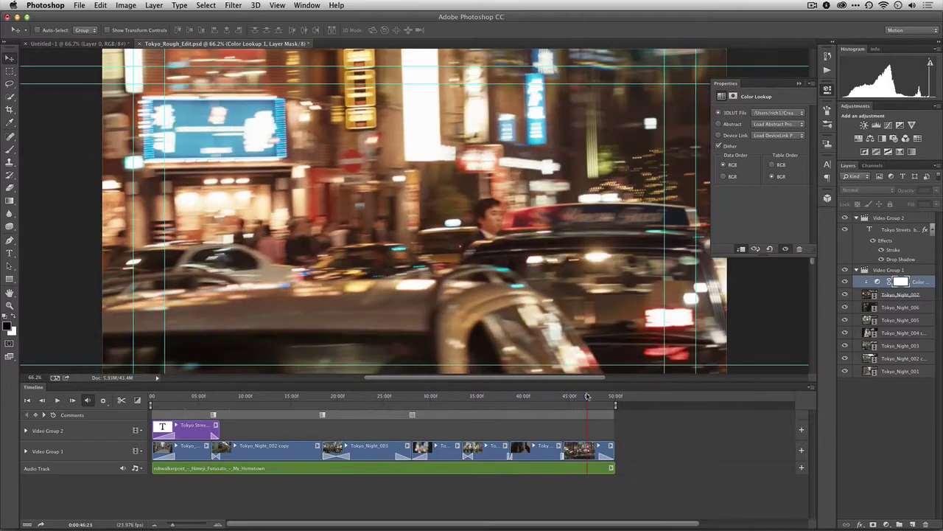
pyautogui.click(845, 282)
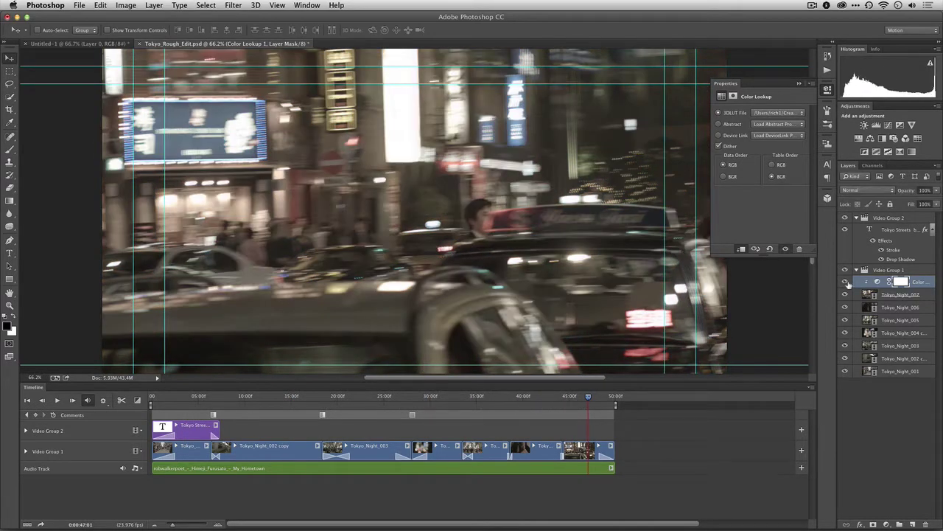
pyautogui.click(845, 282)
pyautogui.click(845, 282)
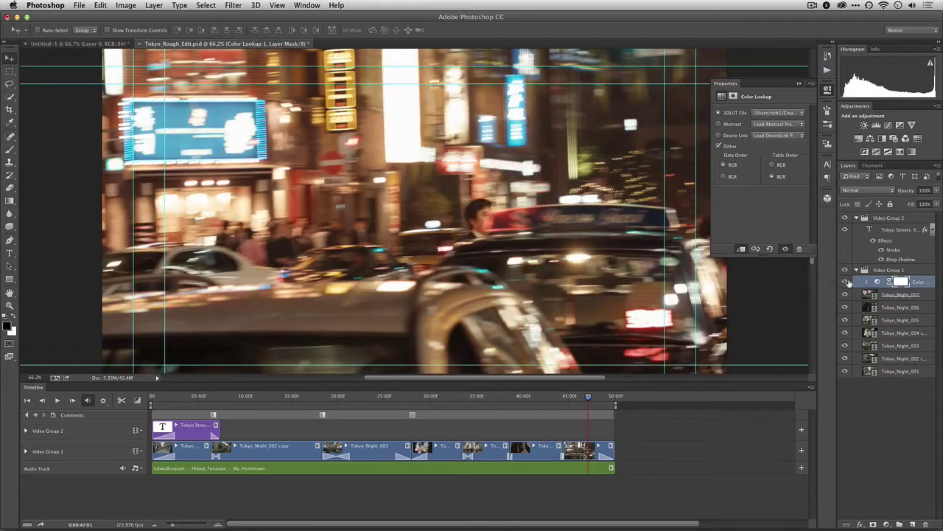
pyautogui.click(845, 282)
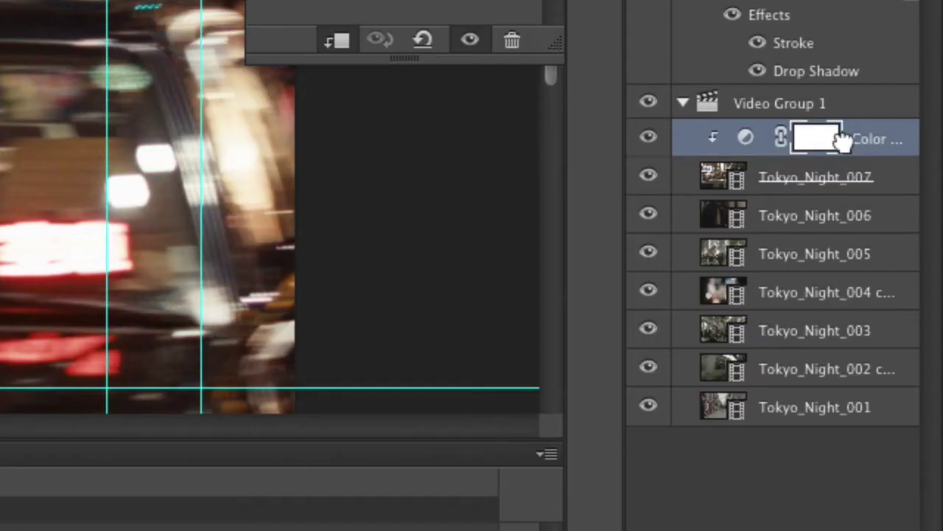
# Move the Color Lookup layer unclipped above Tokyo_Night_007 at the top of Video Group 1.
pyautogui.moveTo(910, 282); pyautogui.dragTo(891, 289)
pyautogui.moveTo(786, 164); pyautogui.dragTo(752, 195)
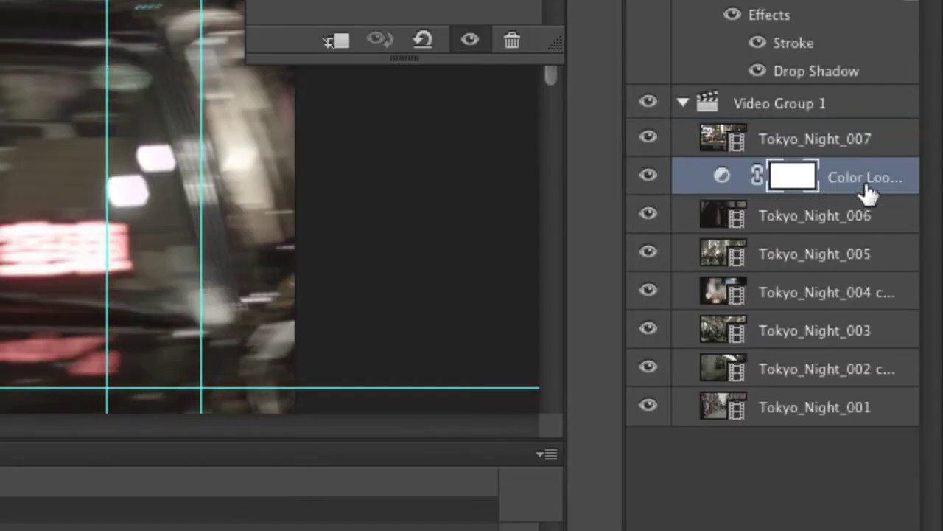
pyautogui.moveTo(844, 194); pyautogui.dragTo(840, 123)
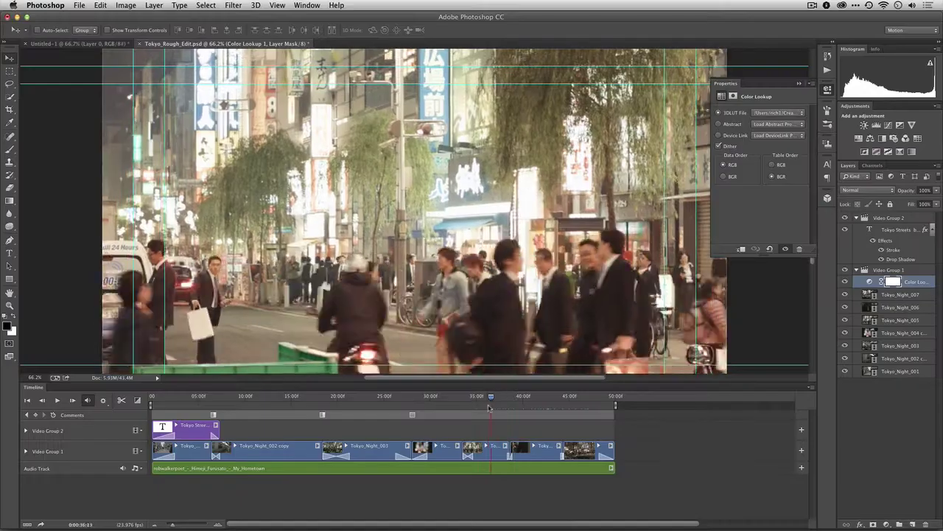
pyautogui.moveTo(489, 408)
pyautogui.mouseDown()
pyautogui.moveTo(183, 406)
pyautogui.moveTo(195, 404)
pyautogui.mouseUp()
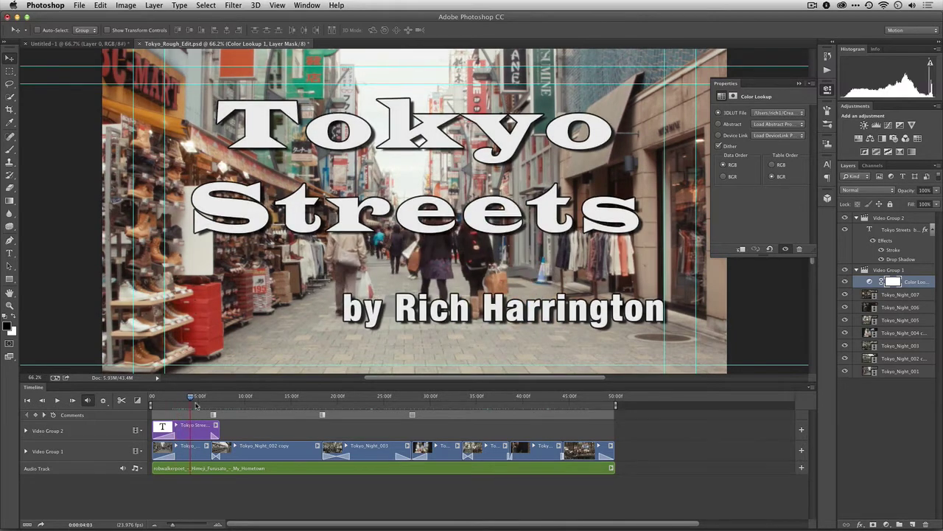
# Give Tokyo_Night_001 a Levels adjustment: black input 3, midtones 1.06, output white 197.
pyautogui.click(199, 451)
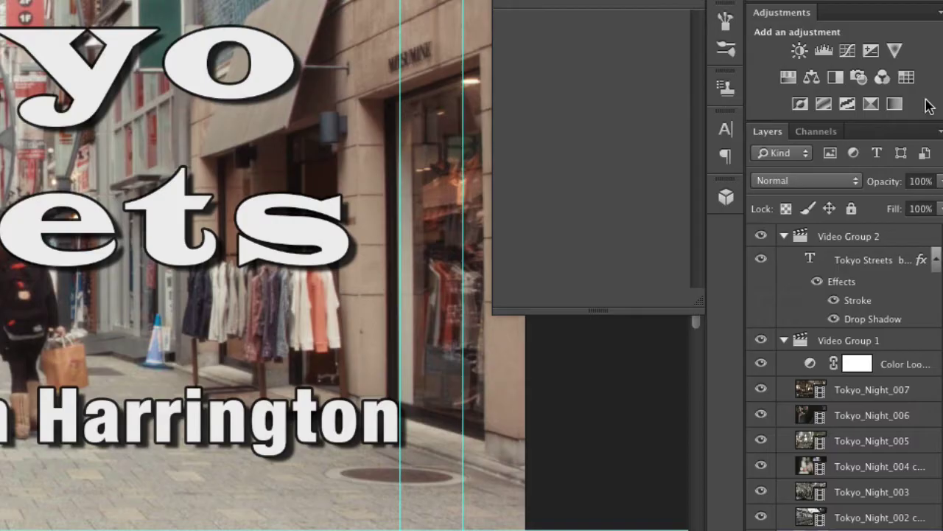
pyautogui.click(834, 56)
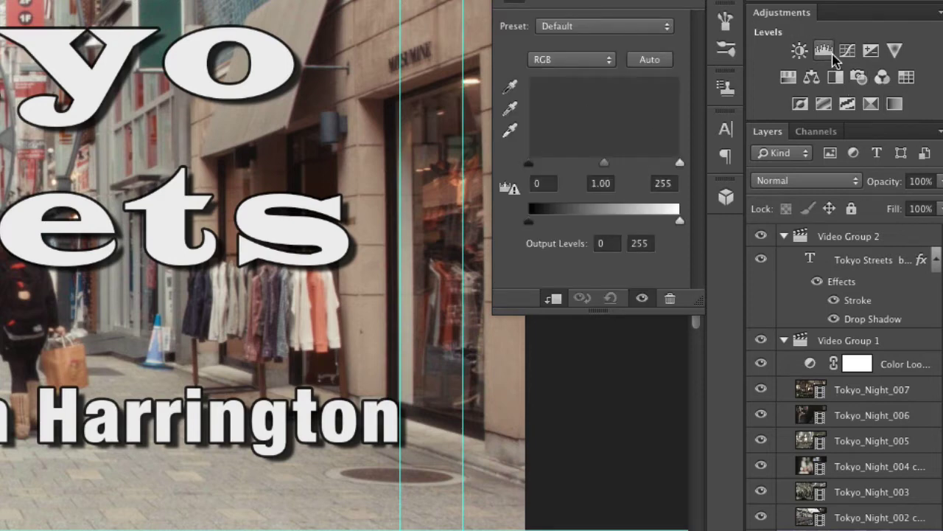
pyautogui.moveTo(678, 223)
pyautogui.mouseDown()
pyautogui.moveTo(627, 222)
pyautogui.moveTo(655, 230)
pyautogui.moveTo(645, 231)
pyautogui.mouseUp()
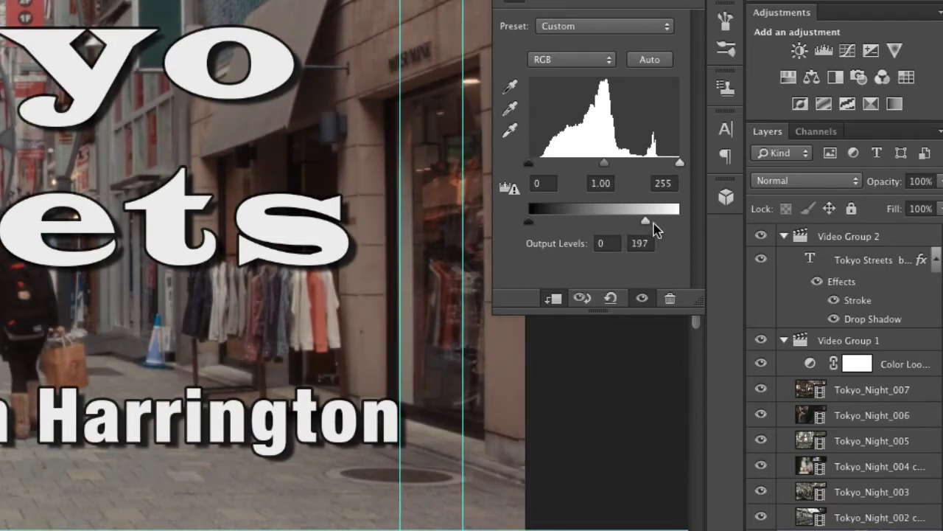
pyautogui.moveTo(604, 163); pyautogui.dragTo(601, 163)
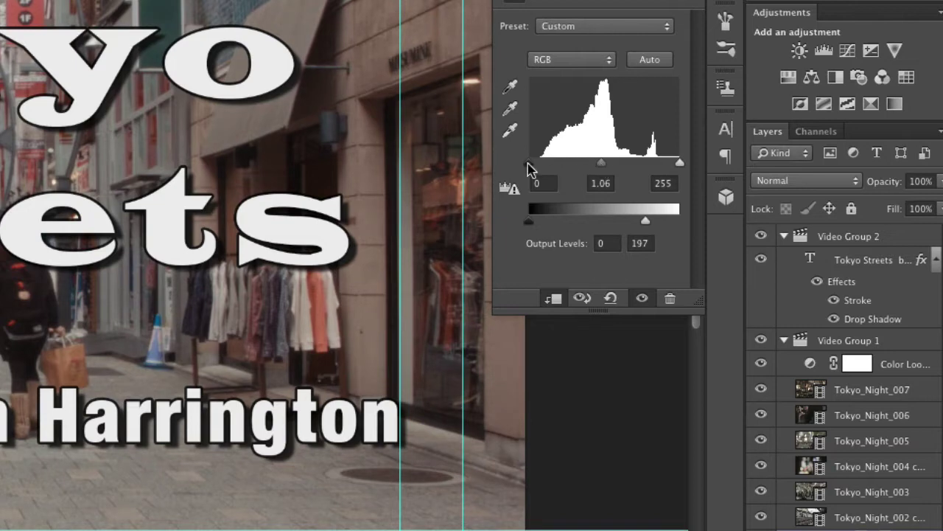
pyautogui.moveTo(528, 163)
pyautogui.mouseDown()
pyautogui.moveTo(538, 169)
pyautogui.moveTo(532, 176)
pyautogui.mouseUp()
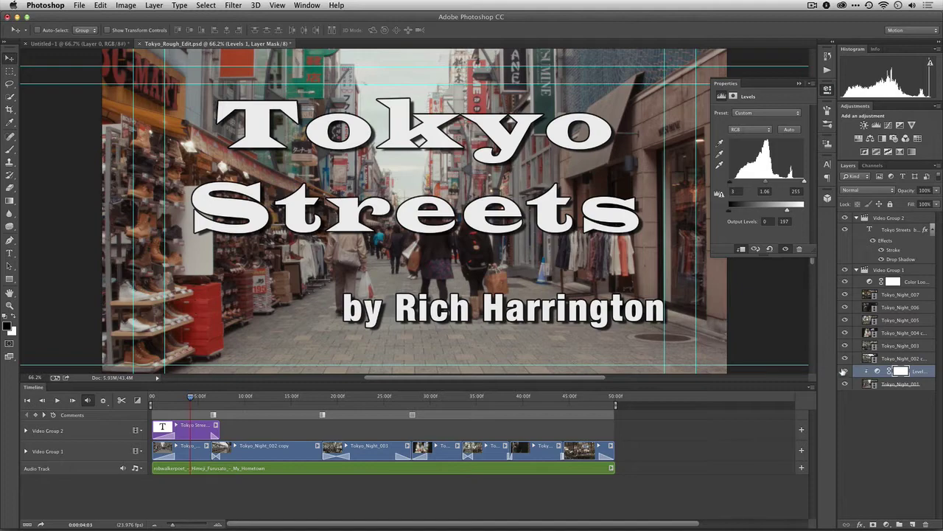
pyautogui.click(845, 371)
pyautogui.moveTo(194, 398); pyautogui.dragTo(251, 400)
# Add Curves to the platform clip, lowering sky highlights from 83 to 72 and lifting midtones.
pyautogui.click(266, 448)
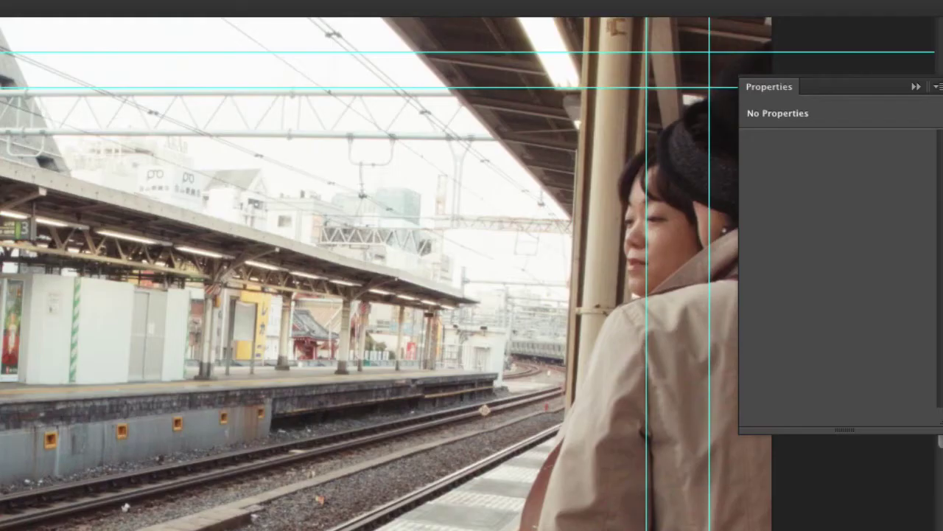
pyautogui.click(888, 125)
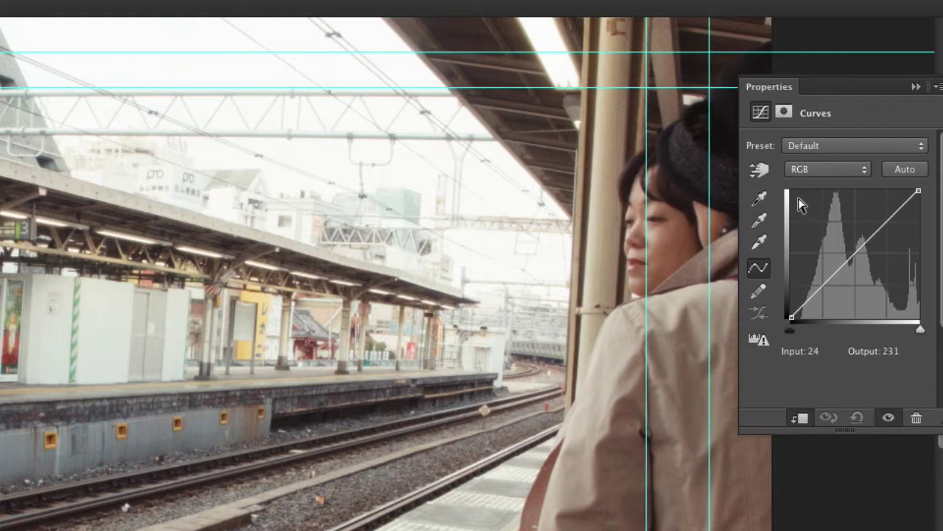
pyautogui.click(759, 169)
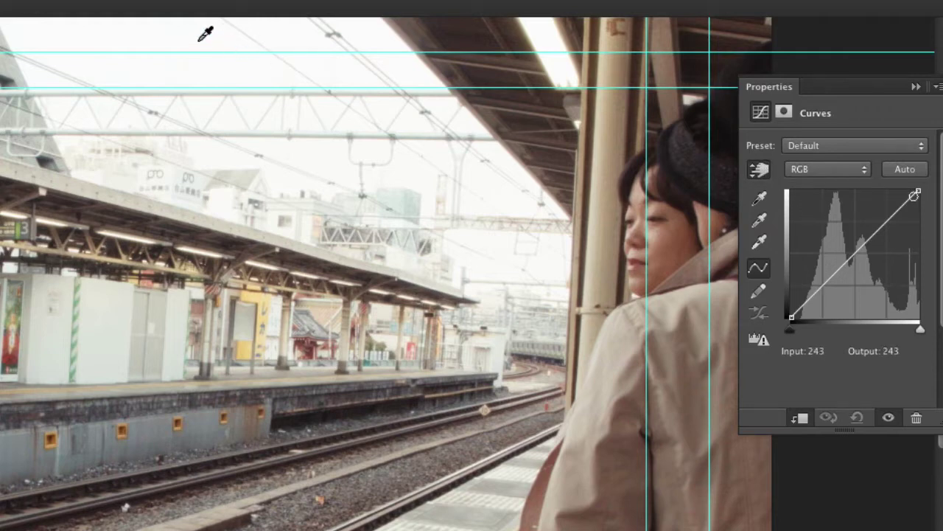
pyautogui.moveTo(205, 34)
pyautogui.mouseDown()
pyautogui.moveTo(184, 73)
pyautogui.moveTo(181, 114)
pyautogui.mouseUp()
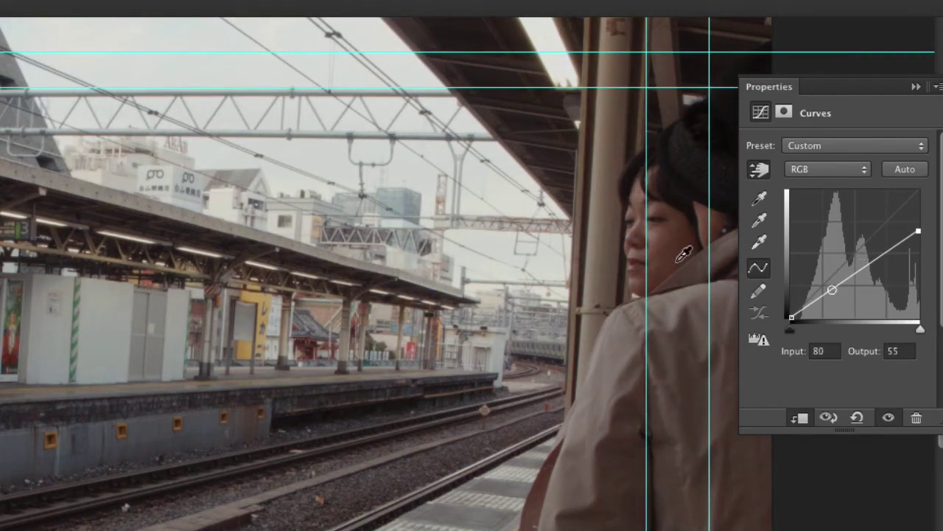
pyautogui.moveTo(684, 253); pyautogui.dragTo(685, 243)
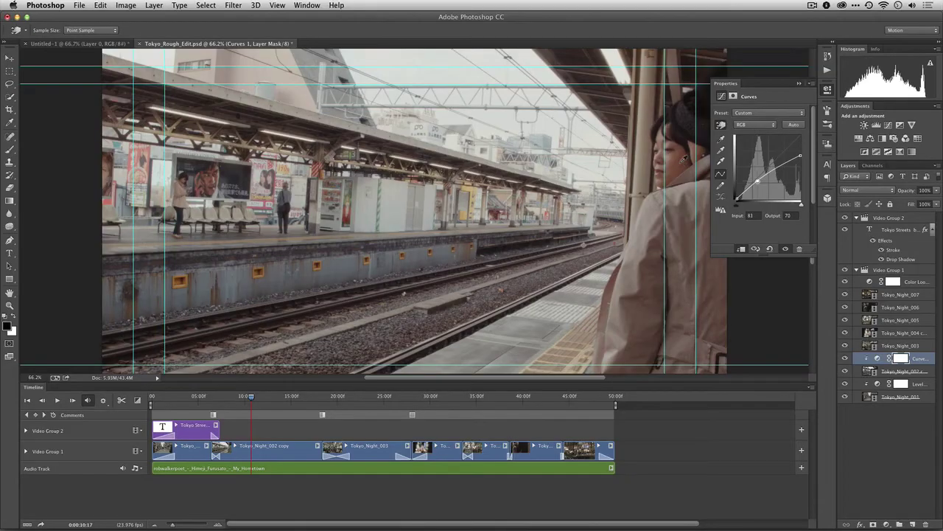
pyautogui.click(845, 359)
pyautogui.moveTo(251, 397); pyautogui.dragTo(367, 398)
# Give Tokyo_Night_003 Levels with per-channel auto contrast, snapped neutral midtones and midtones at 1.08.
pyautogui.click(376, 445)
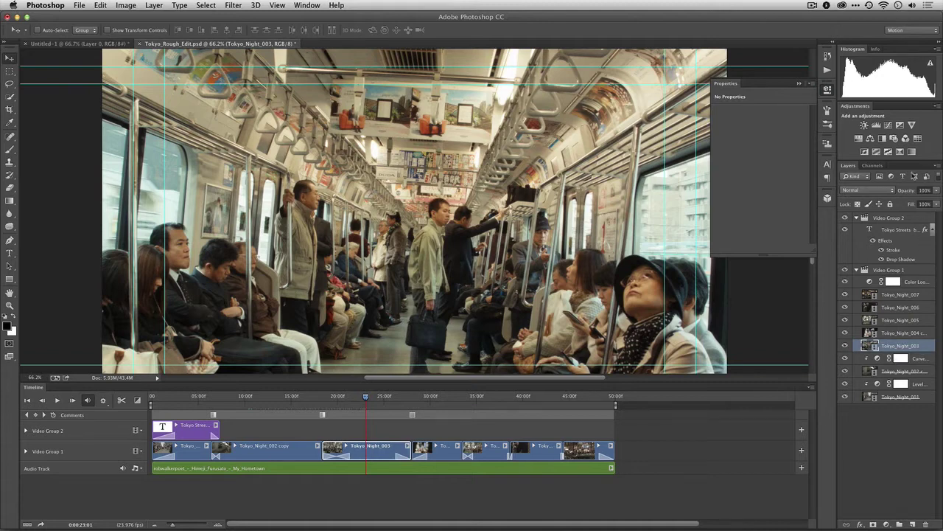
pyautogui.click(875, 124)
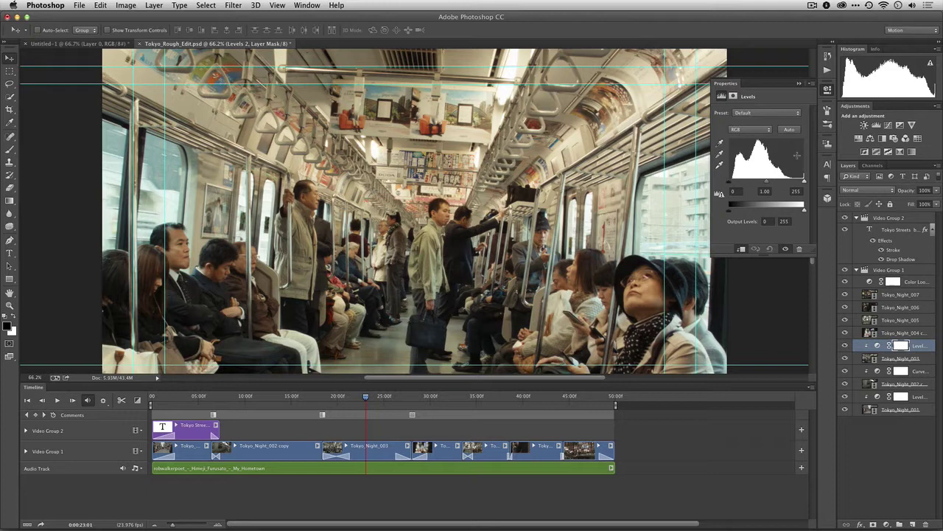
pyautogui.keyDown('alt'); pyautogui.click(789, 129); pyautogui.keyUp('alt')
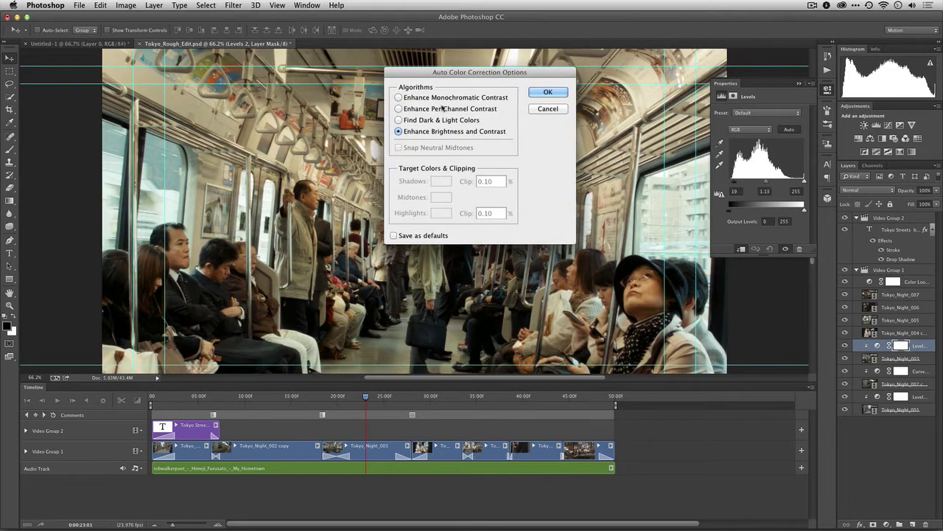
pyautogui.click(445, 109)
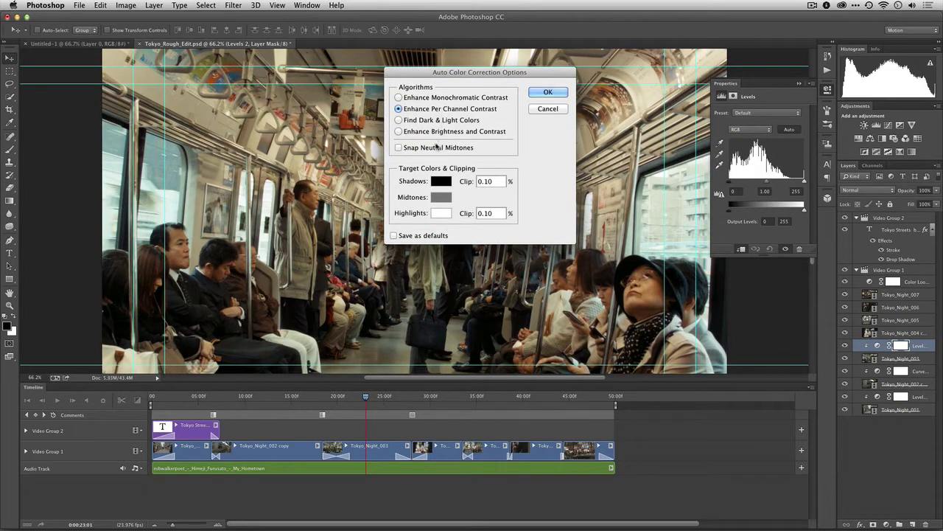
pyautogui.click(427, 149)
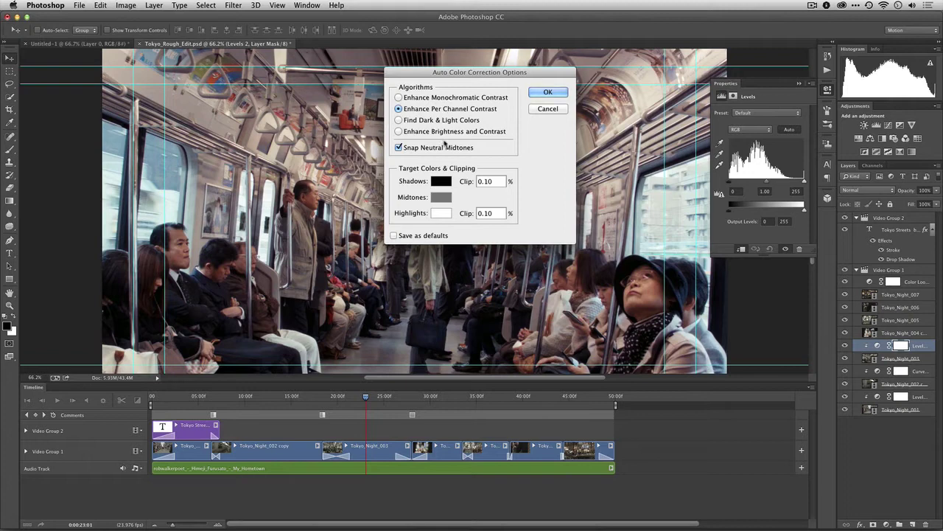
pyautogui.click(544, 92)
pyautogui.moveTo(767, 183); pyautogui.dragTo(767, 184)
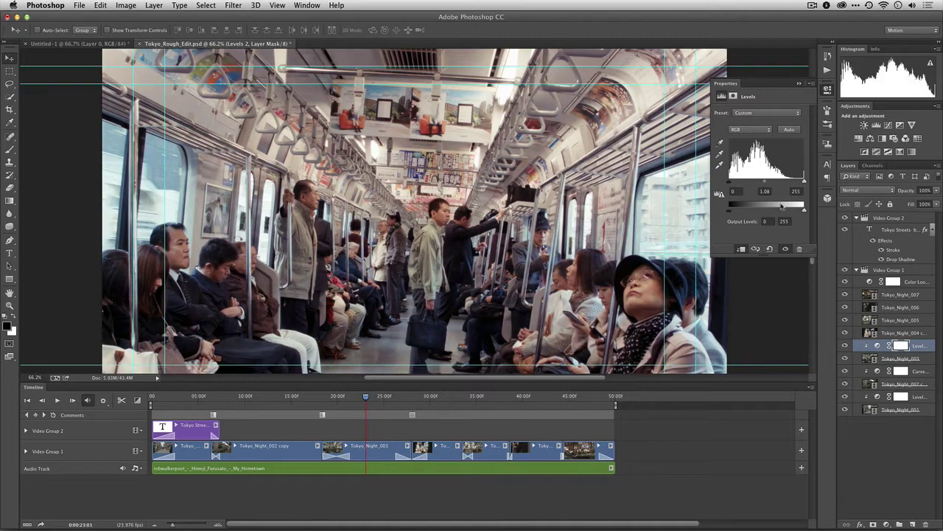
# Add Curves to the Tokyo_Night_004 copy bokeh clip with a raised black point plus highlight and shadow points.
pyautogui.moveTo(367, 400); pyautogui.dragTo(445, 404)
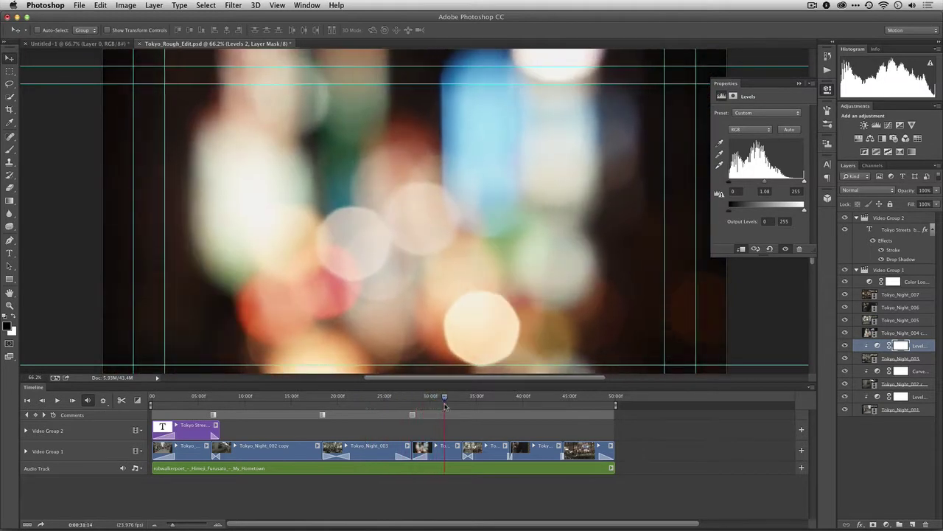
pyautogui.click(443, 449)
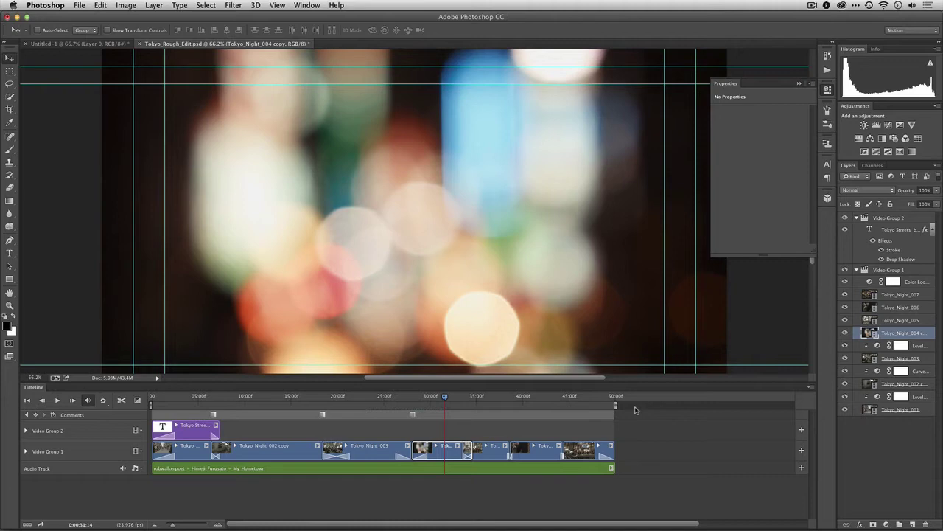
pyautogui.click(888, 124)
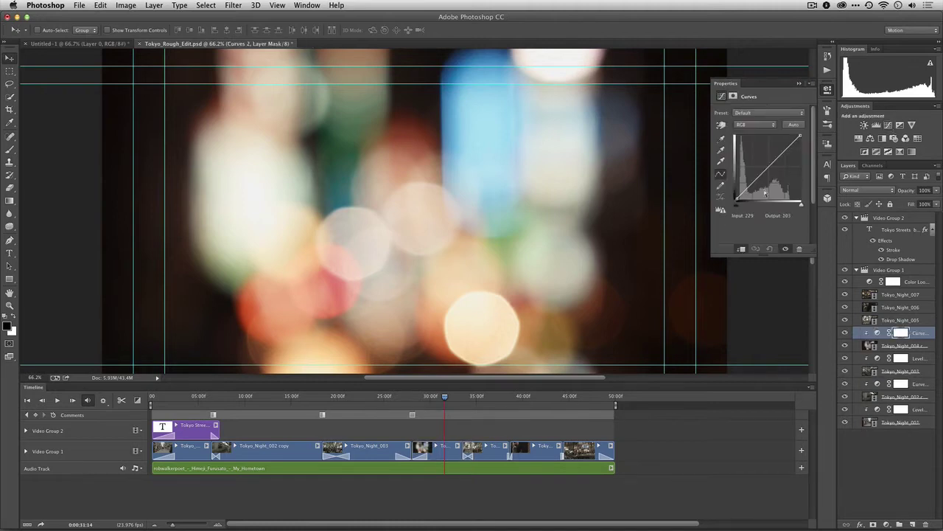
pyautogui.moveTo(736, 200); pyautogui.dragTo(742, 193)
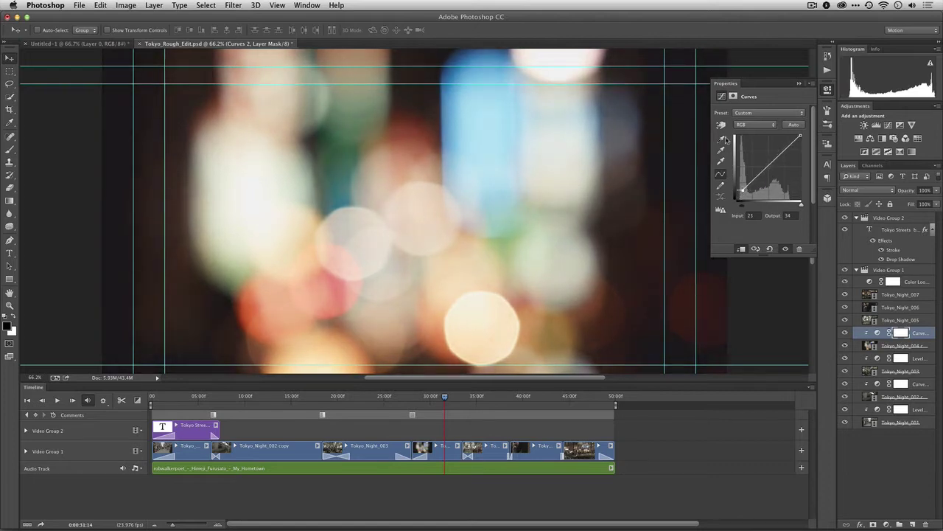
pyautogui.click(722, 125)
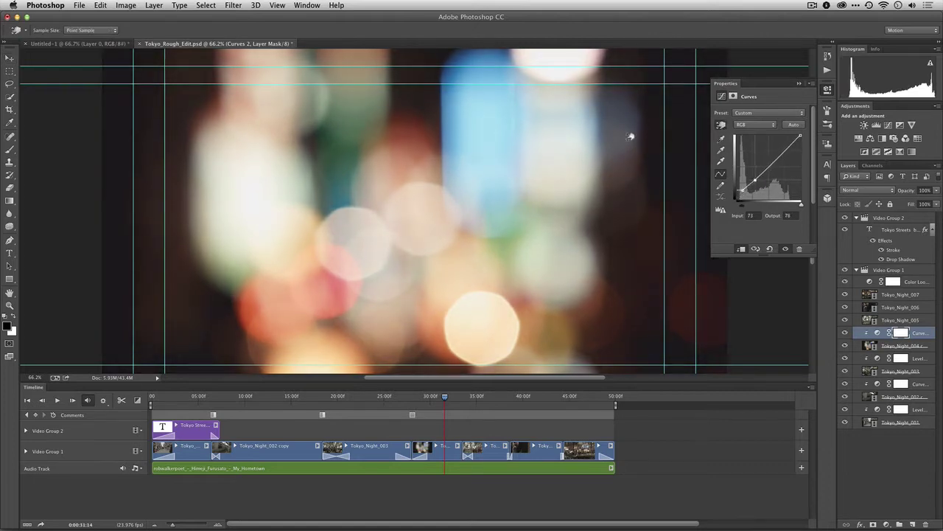
pyautogui.moveTo(631, 130); pyautogui.dragTo(627, 137)
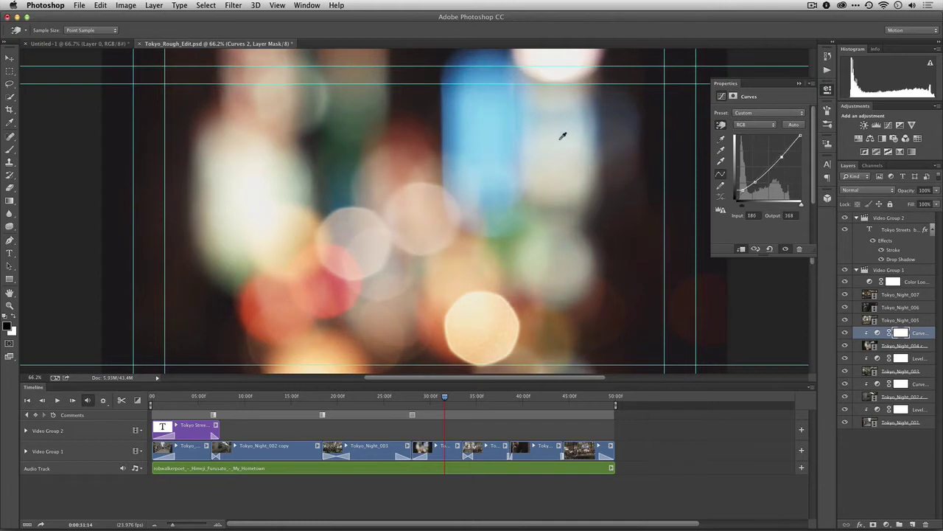
pyautogui.moveTo(563, 135); pyautogui.dragTo(569, 138)
pyautogui.moveTo(607, 318); pyautogui.dragTo(607, 315)
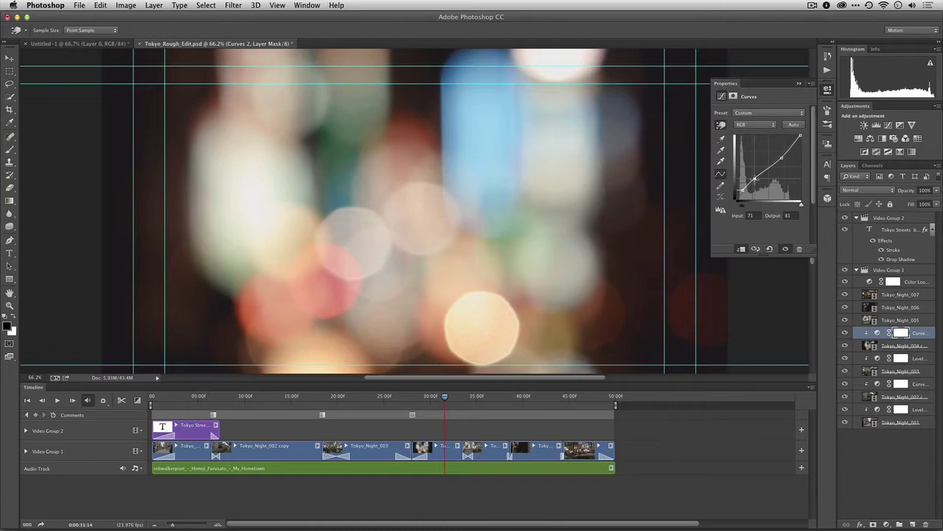
pyautogui.moveTo(441, 396); pyautogui.dragTo(482, 400)
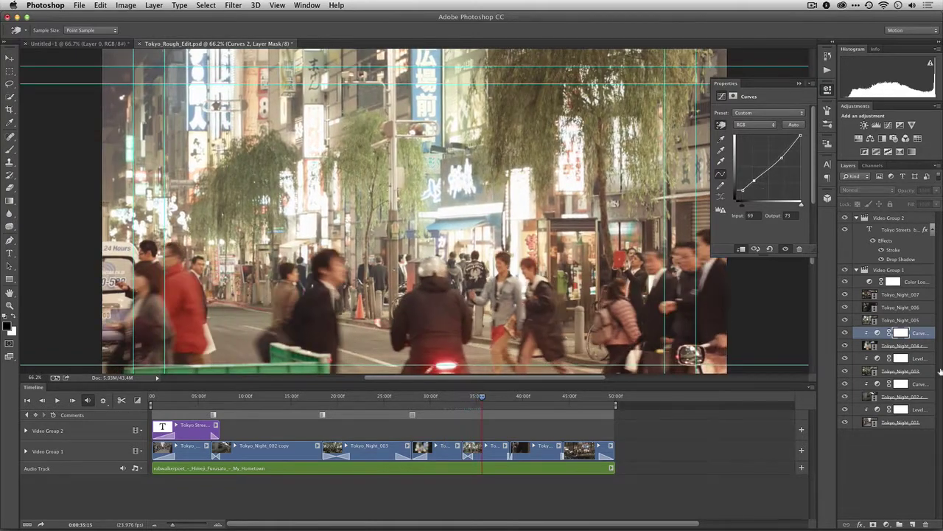
# Add Curves to Tokyo_Night_005 with per-channel auto contrast and snapped neutral midtones.
pyautogui.click(917, 321)
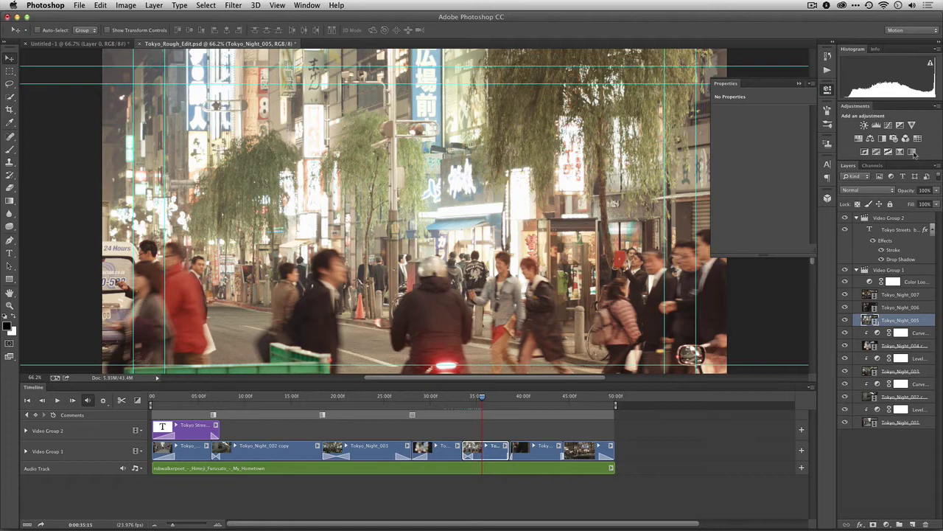
pyautogui.click(888, 125)
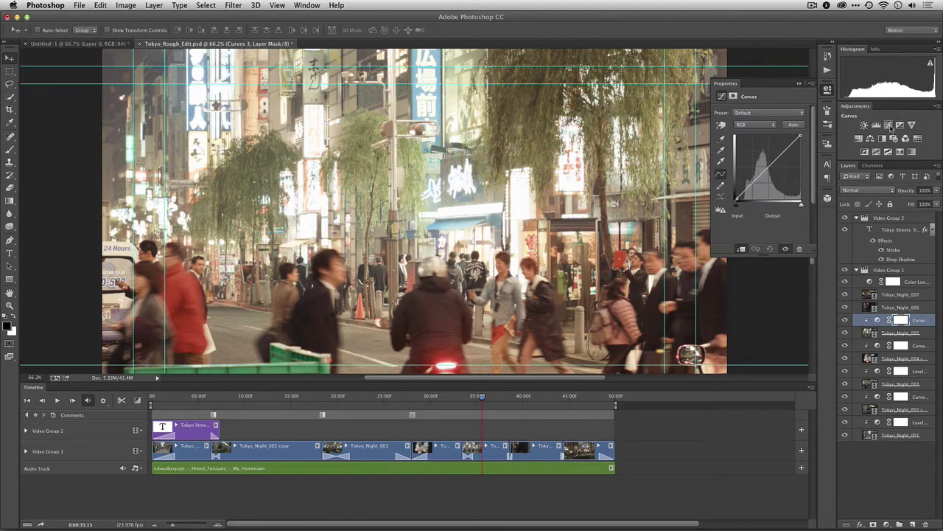
pyautogui.keyDown('alt'); pyautogui.click(789, 125); pyautogui.keyUp('alt')
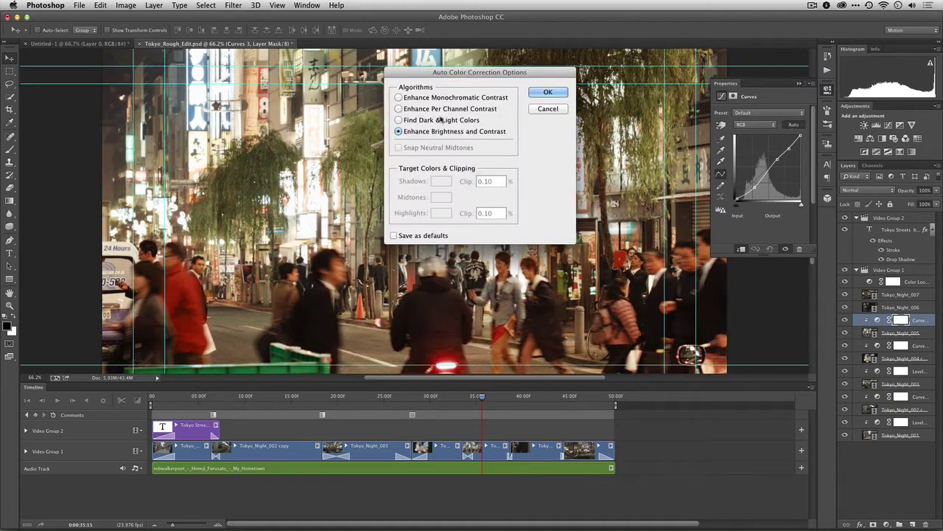
pyautogui.click(430, 109)
pyautogui.click(428, 148)
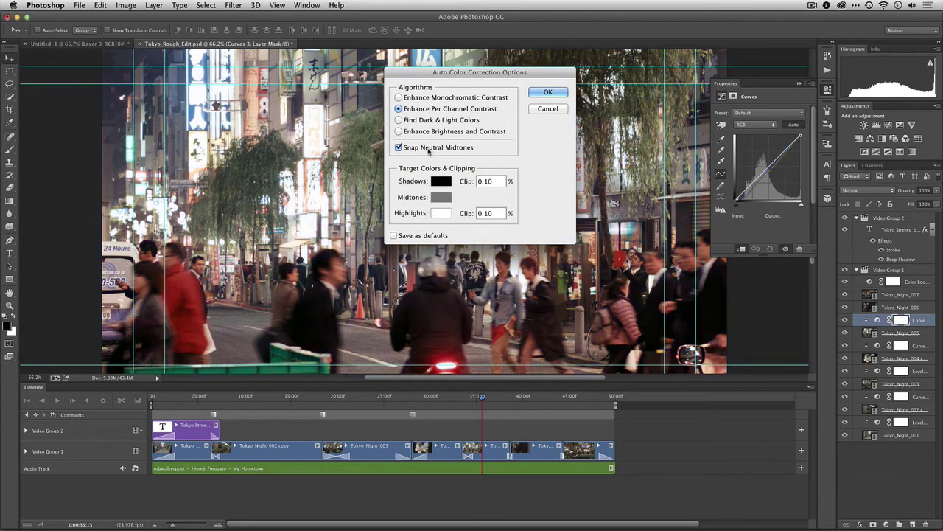
pyautogui.click(432, 148)
pyautogui.click(558, 90)
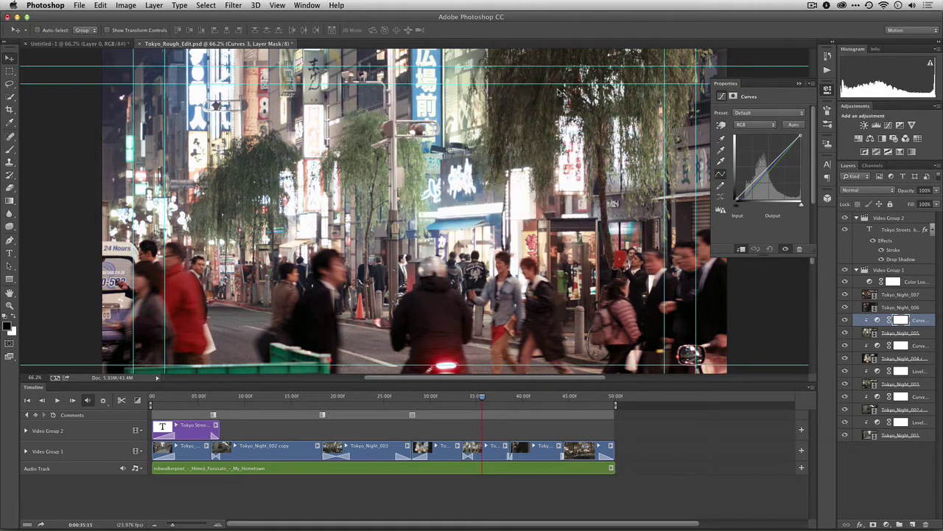
# Sample the curve's black point from a dark spot in the street shot.
pyautogui.click(721, 140)
pyautogui.click(321, 309)
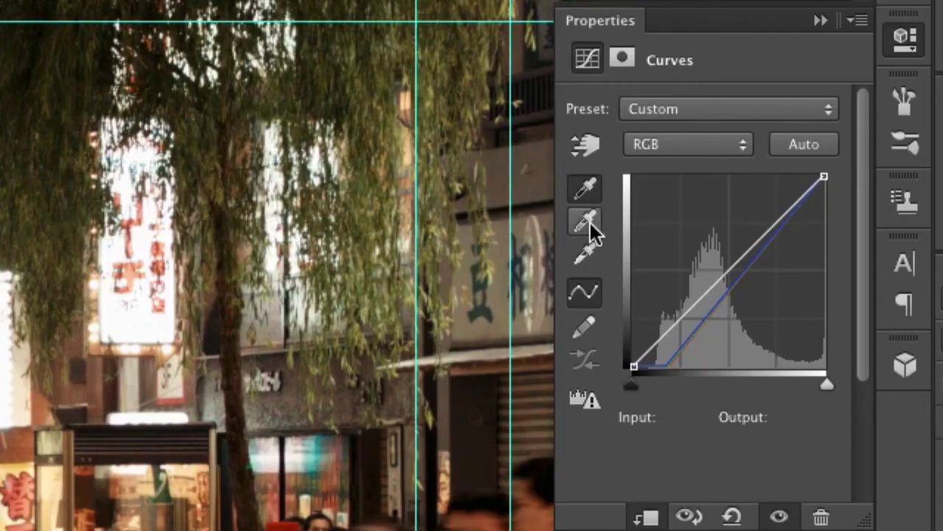
pyautogui.click(721, 161)
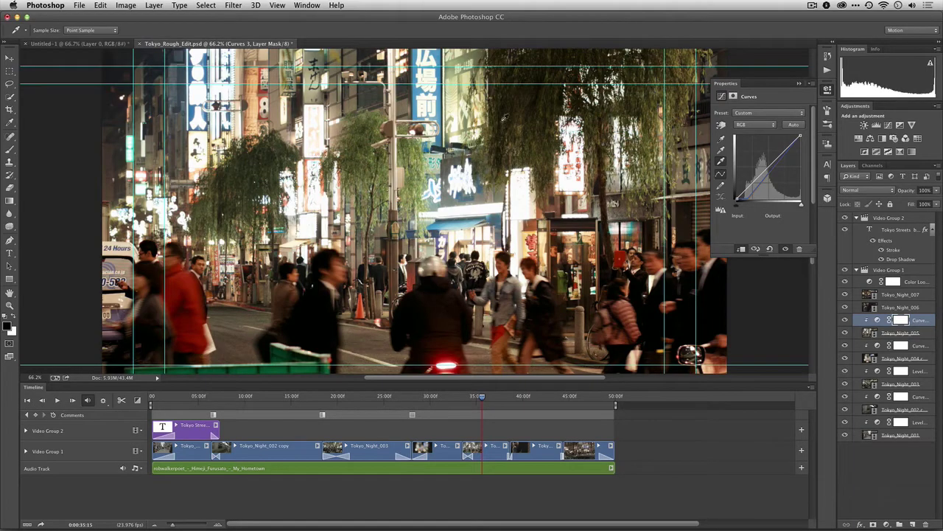
# Sample a neutral grey point and bend the Red channel curve.
pyautogui.click(721, 150)
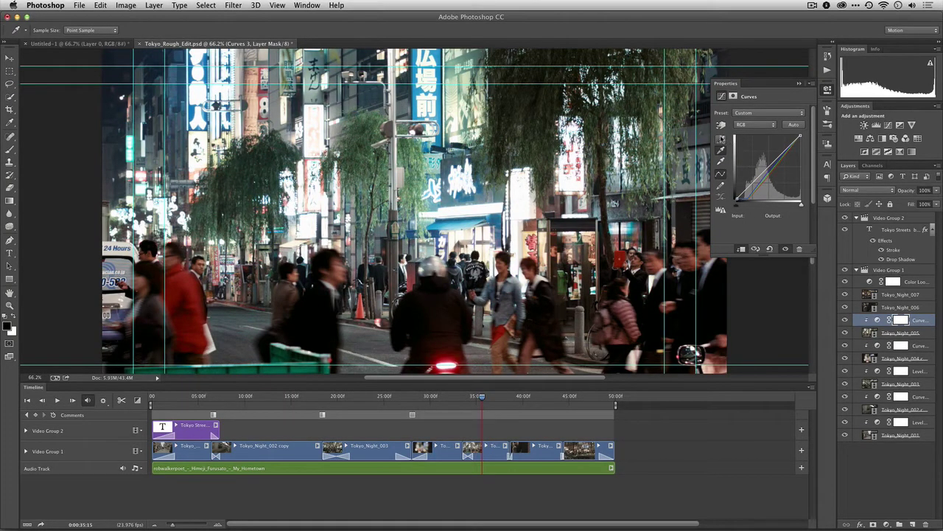
pyautogui.click(755, 124)
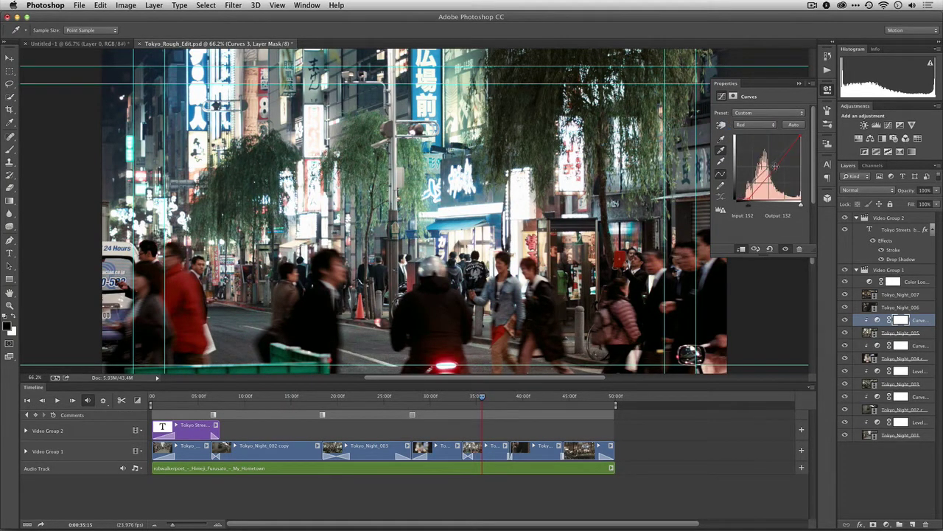
pyautogui.moveTo(774, 167); pyautogui.dragTo(744, 200)
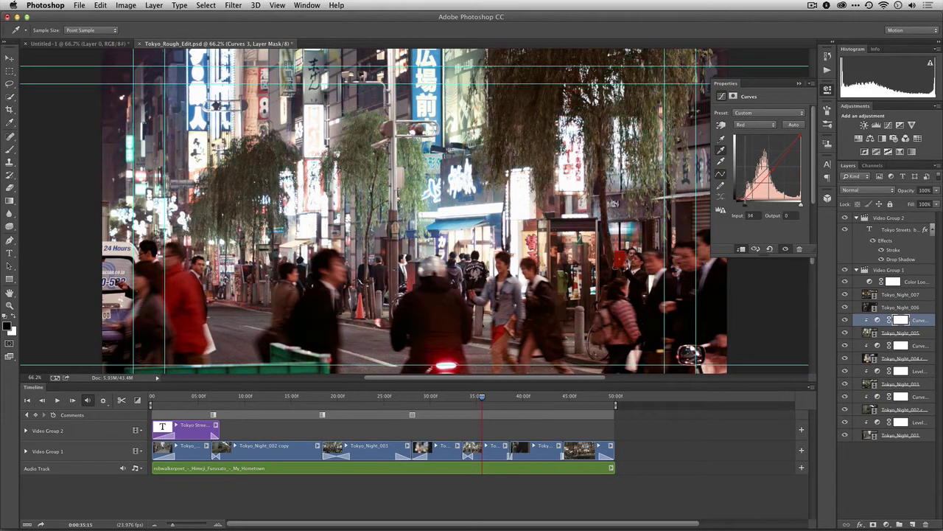
# Reshape the Blue channel curve, pulling in its black end and lowering its midpoint.
pyautogui.click(753, 124)
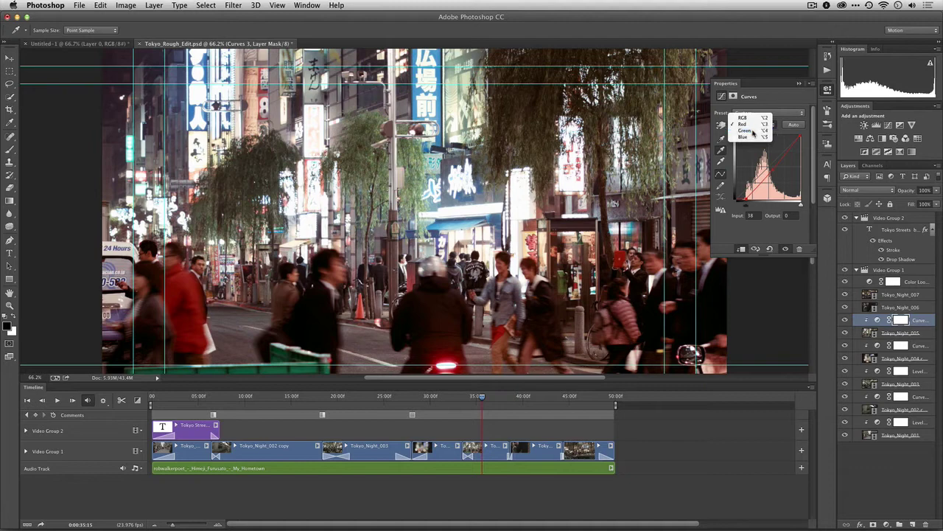
pyautogui.click(752, 135)
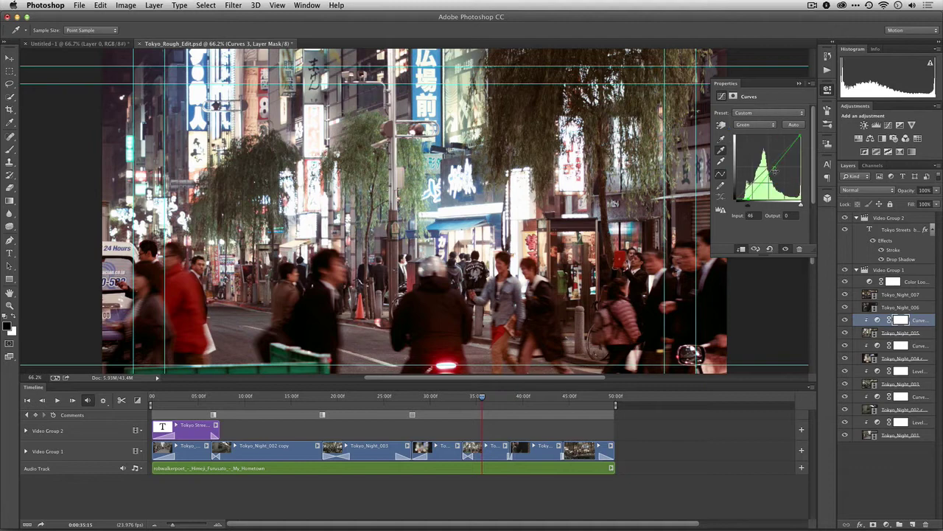
pyautogui.click(754, 124)
pyautogui.click(751, 135)
pyautogui.moveTo(748, 201); pyautogui.dragTo(742, 196)
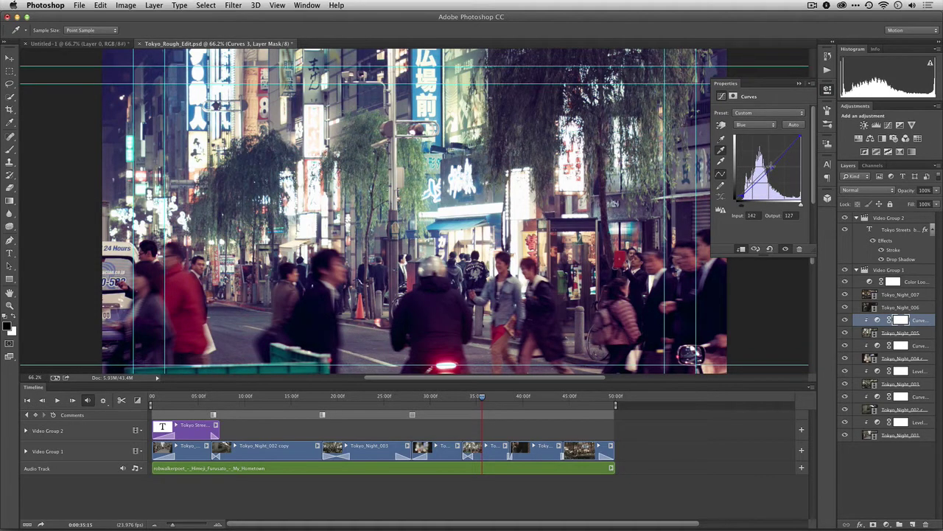
pyautogui.moveTo(771, 168); pyautogui.dragTo(772, 169)
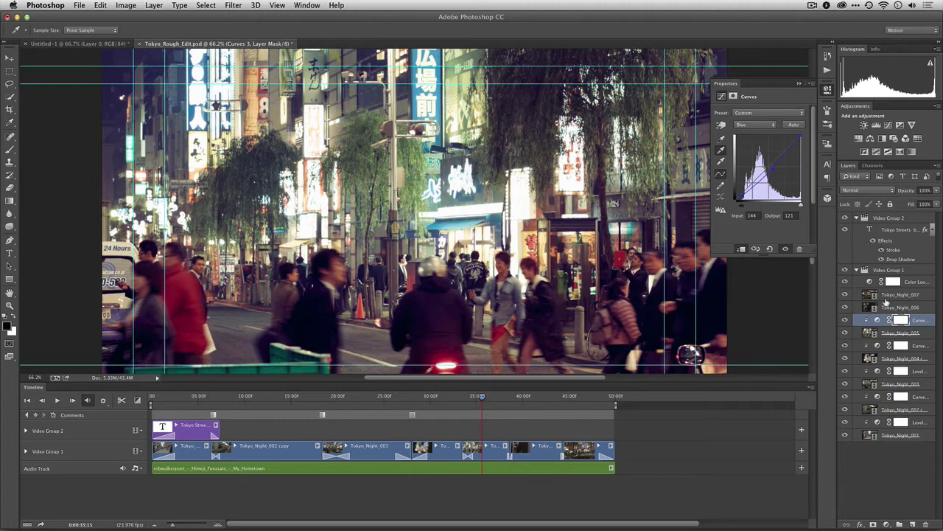
# Duplicate Curves 3 and clip the copy to the Tokyo_Night_006 grill clip.
pyautogui.moveTo(477, 398); pyautogui.dragTo(525, 398)
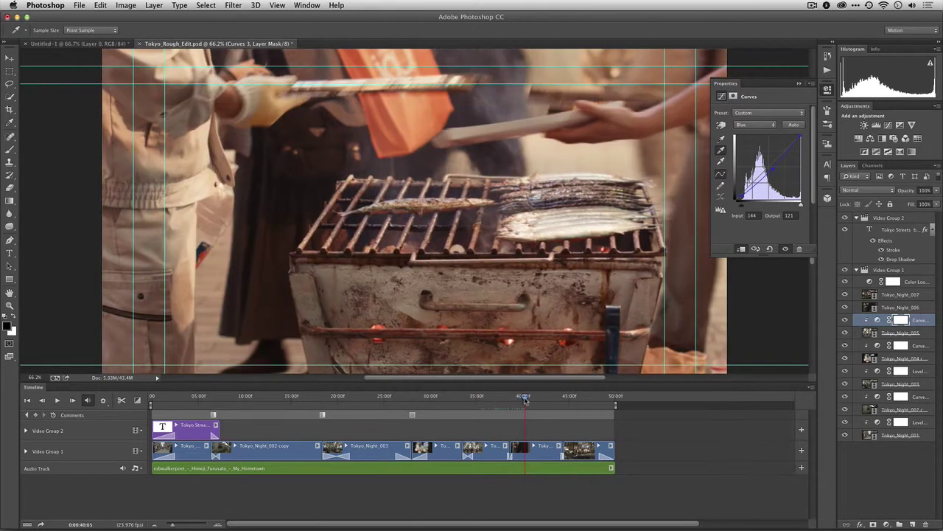
pyautogui.click(539, 452)
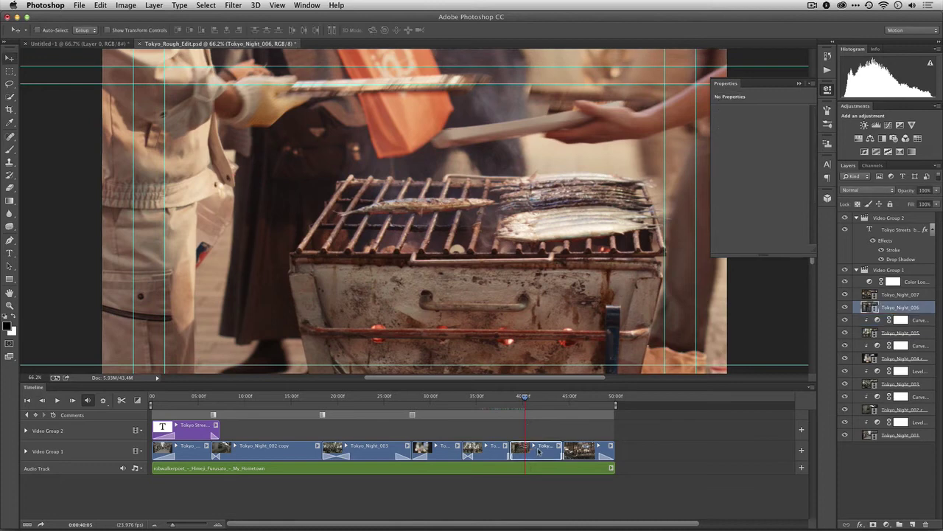
pyautogui.click(923, 322)
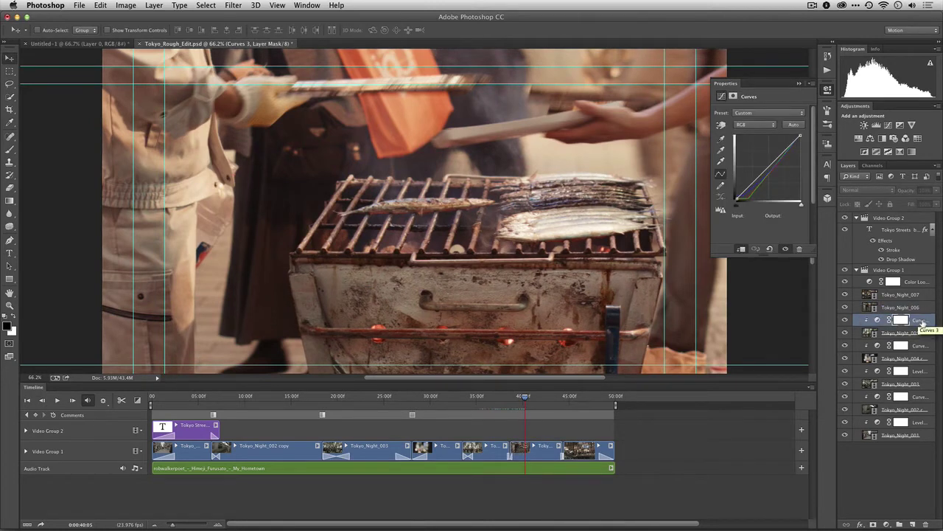
pyautogui.rightClick(923, 322)
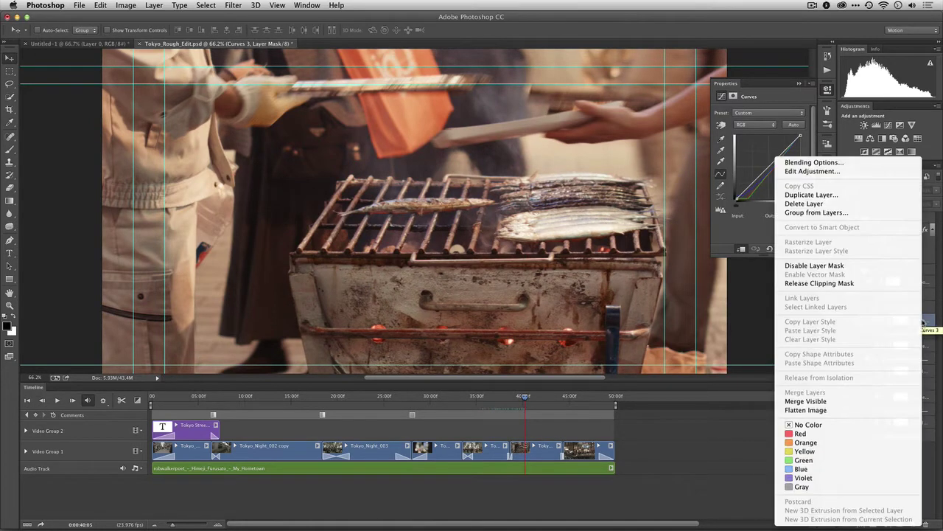
pyautogui.click(856, 197)
pyautogui.click(414, 139)
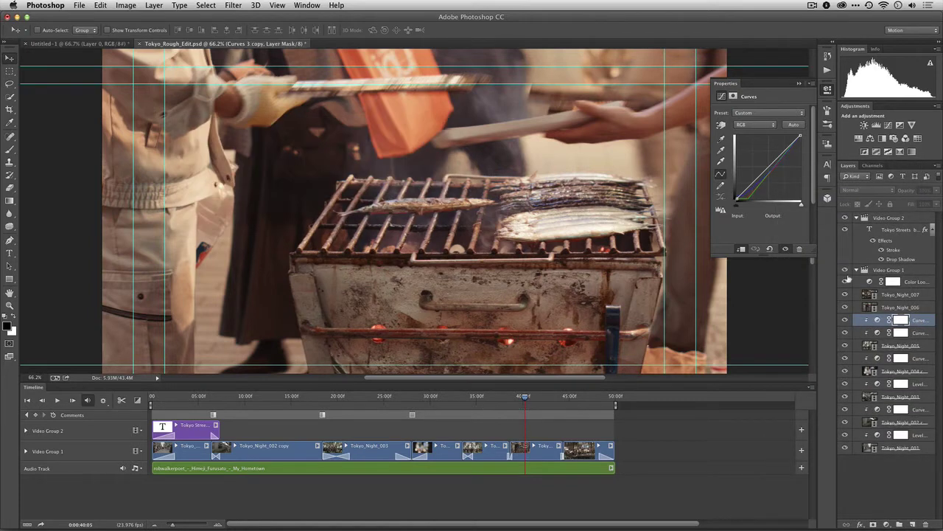
pyautogui.moveTo(899, 310); pyautogui.dragTo(874, 308)
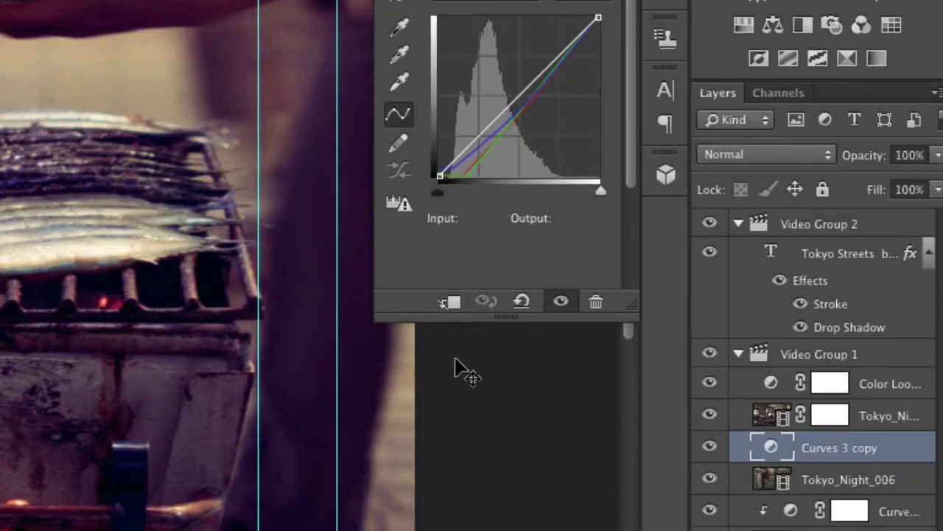
pyautogui.click(451, 302)
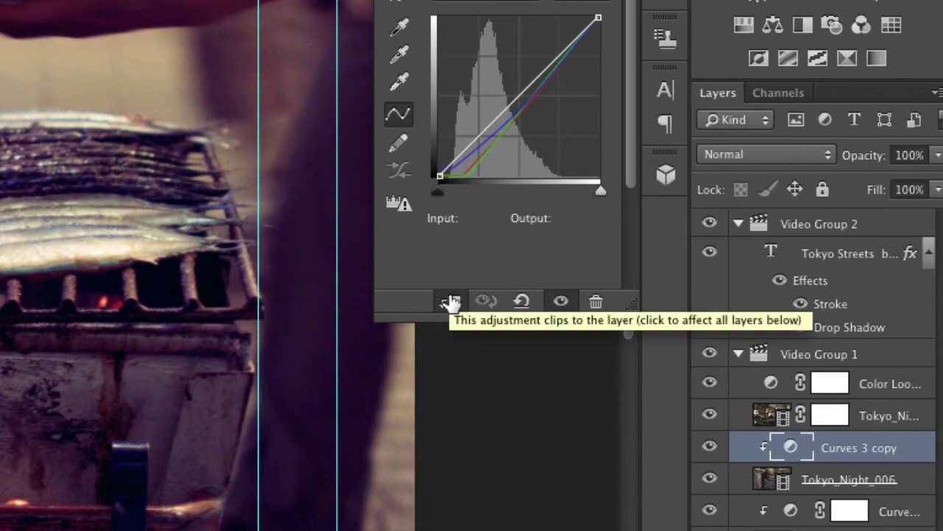
# Reset the copied curve and lift the grill shot's midtones from 182 to 194.
pyautogui.press('space')
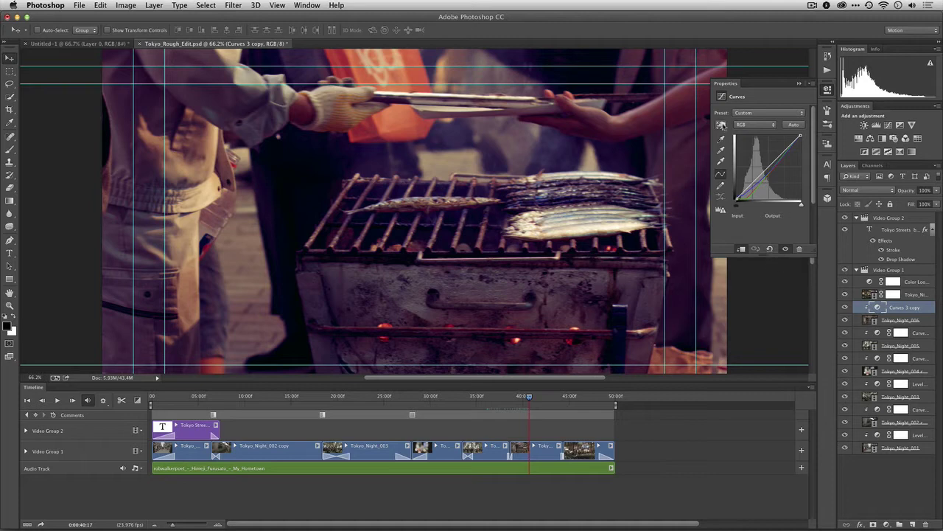
pyautogui.click(721, 125)
pyautogui.moveTo(586, 224); pyautogui.dragTo(583, 225)
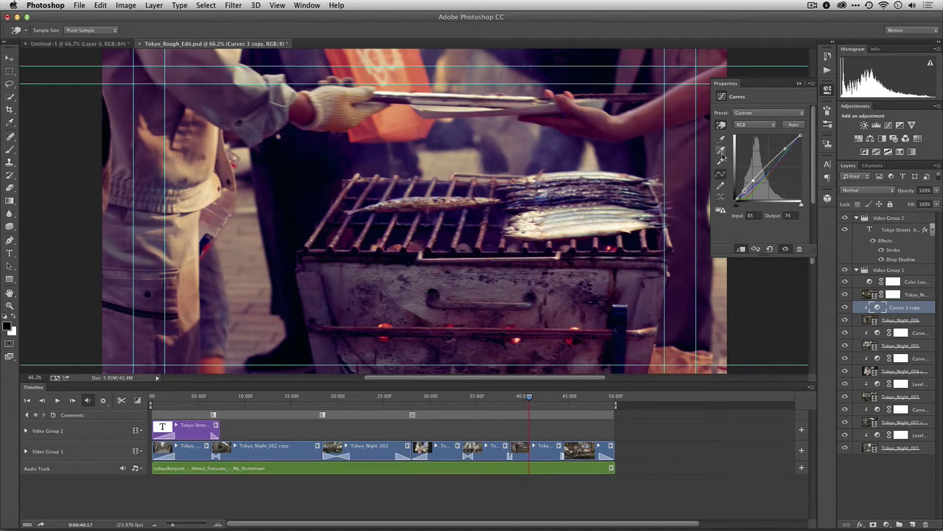
pyautogui.click(722, 138)
pyautogui.click(312, 183)
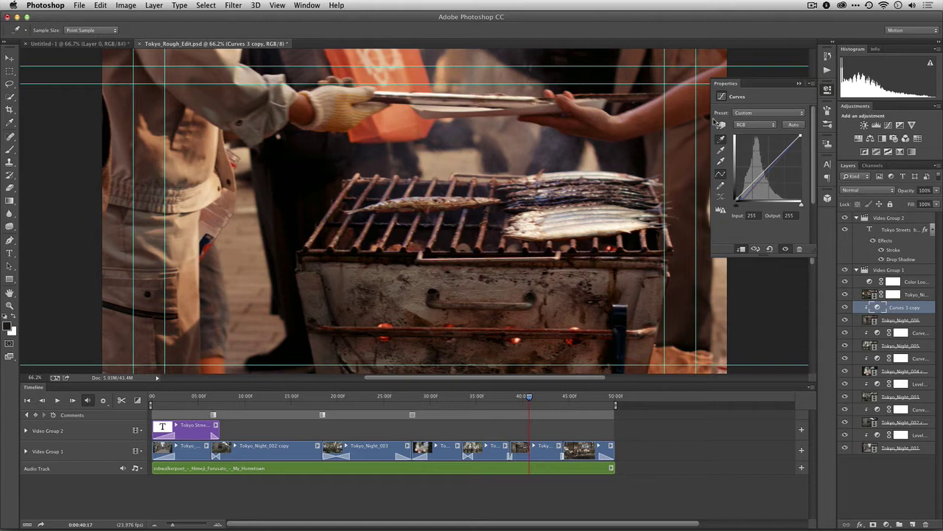
pyautogui.click(719, 123)
pyautogui.moveTo(626, 225); pyautogui.dragTo(625, 218)
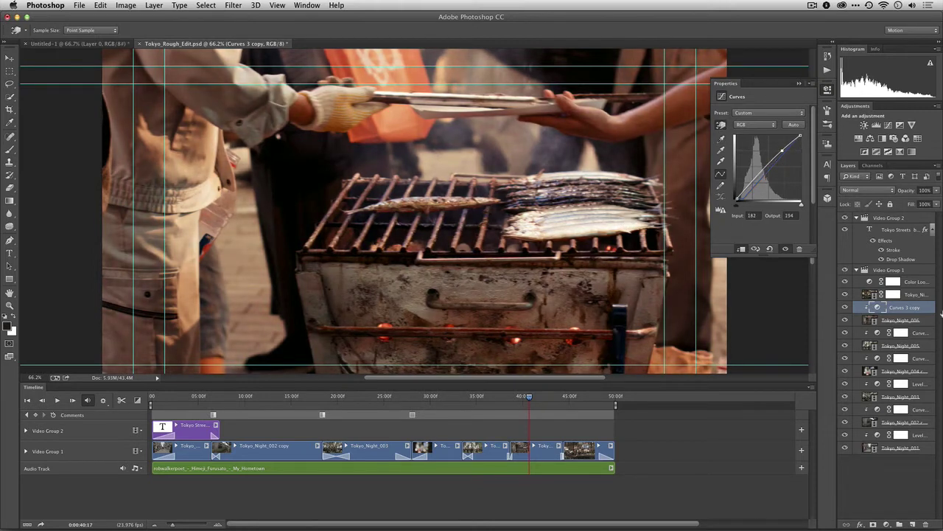
# Add a new Curves adjustment for the Tokyo_Night_007 taxi clip.
pyautogui.click(922, 296)
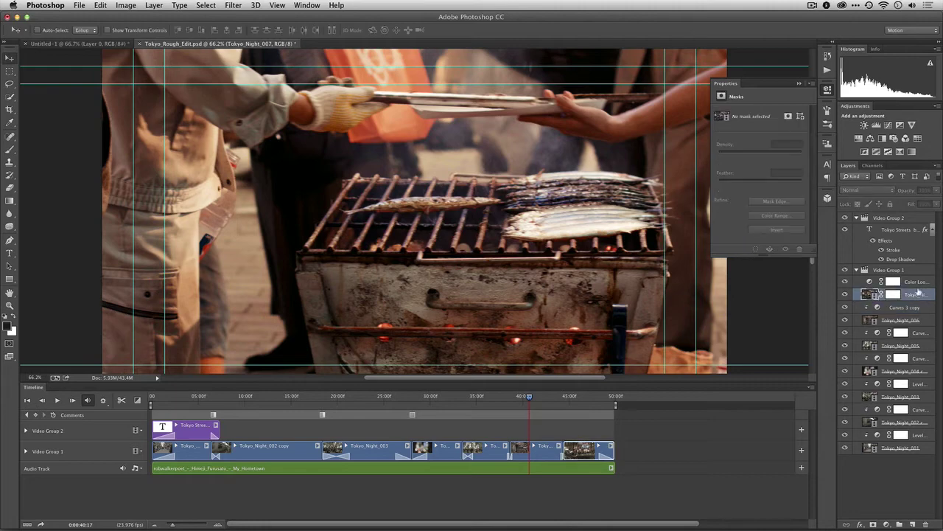
pyautogui.moveTo(527, 399); pyautogui.dragTo(589, 399)
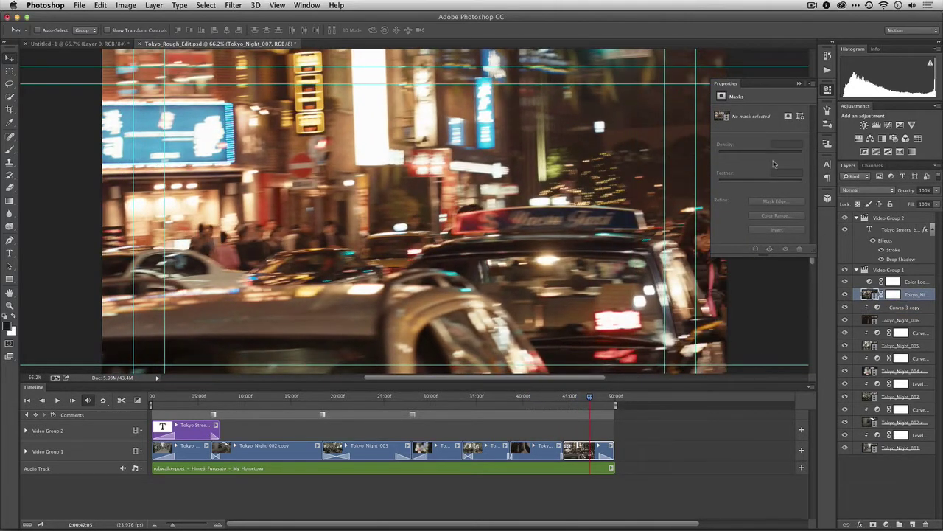
pyautogui.click(888, 124)
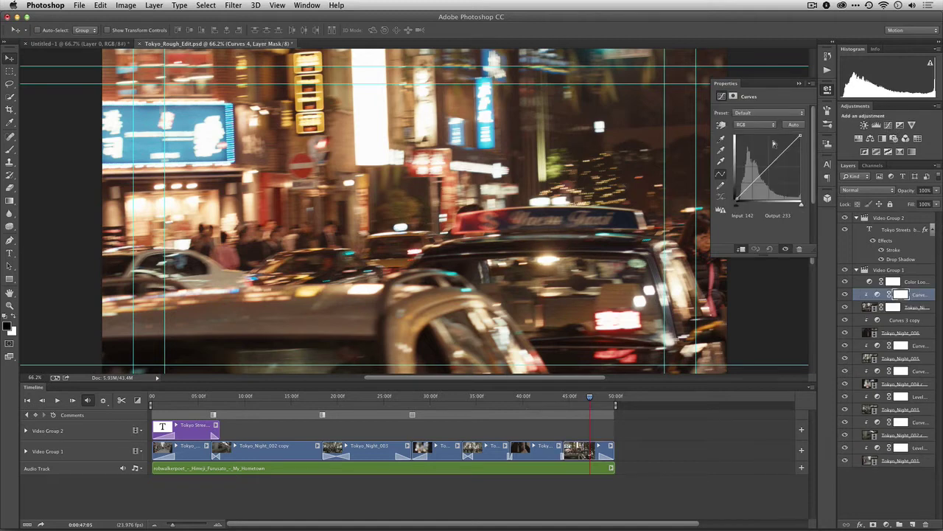
# Auto-correct the curve with Find Dark & Light Colors and Snap Neutral Midtones, then review playback.
pyautogui.keyDown('alt'); pyautogui.click(794, 126); pyautogui.keyUp('alt')
pyautogui.click(428, 120)
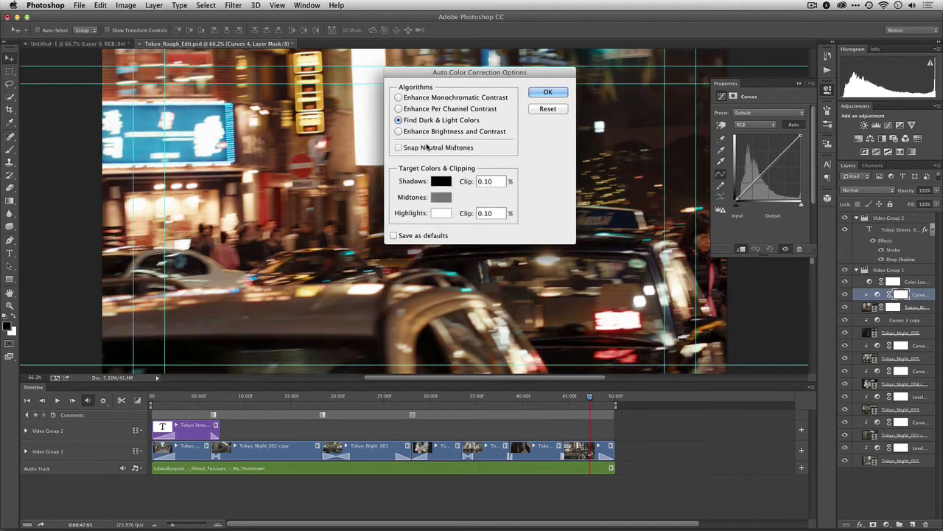
pyautogui.click(426, 148)
pyautogui.click(545, 92)
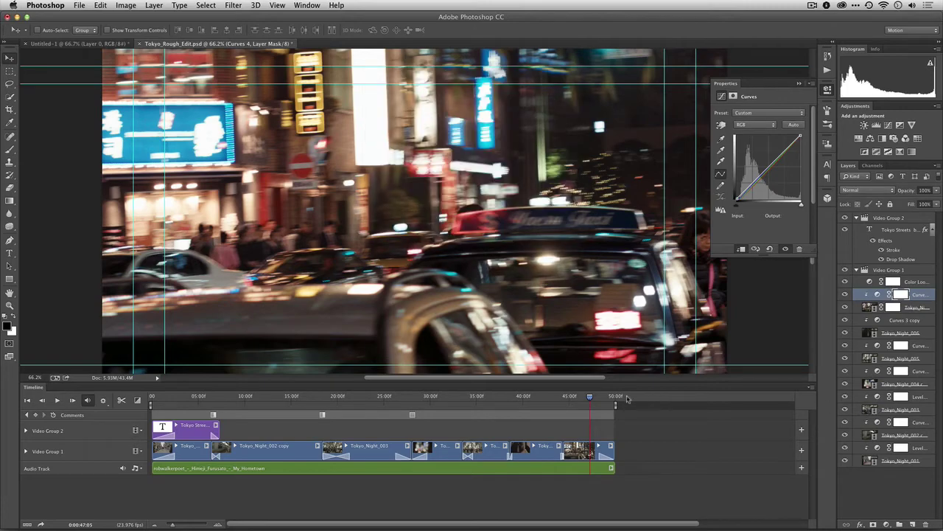
pyautogui.moveTo(591, 400)
pyautogui.mouseDown()
pyautogui.moveTo(148, 409)
pyautogui.moveTo(178, 408)
pyautogui.mouseUp()
pyautogui.press('space')
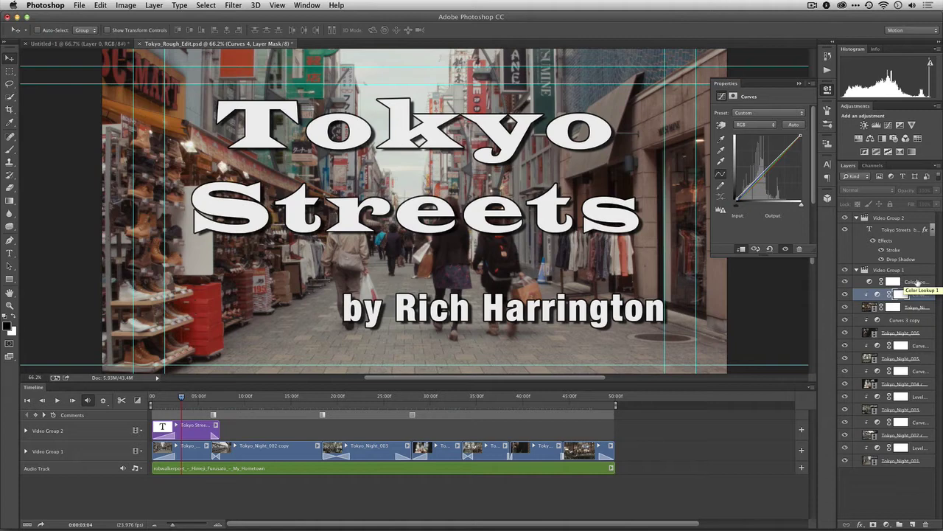
# Add a Color Lookup layer and preview the Fuji F125 and Fuji ETERNA 250D looks.
pyautogui.click(917, 282)
pyautogui.click(917, 139)
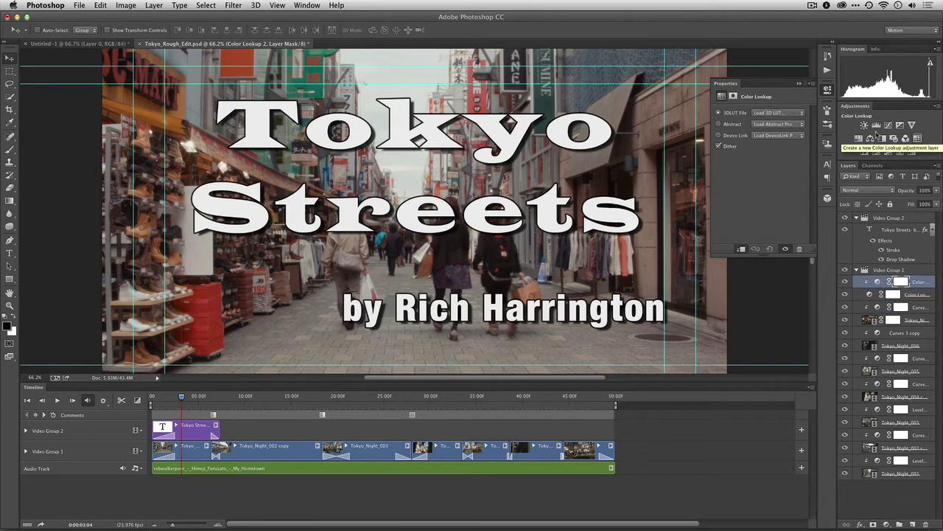
pyautogui.click(792, 116)
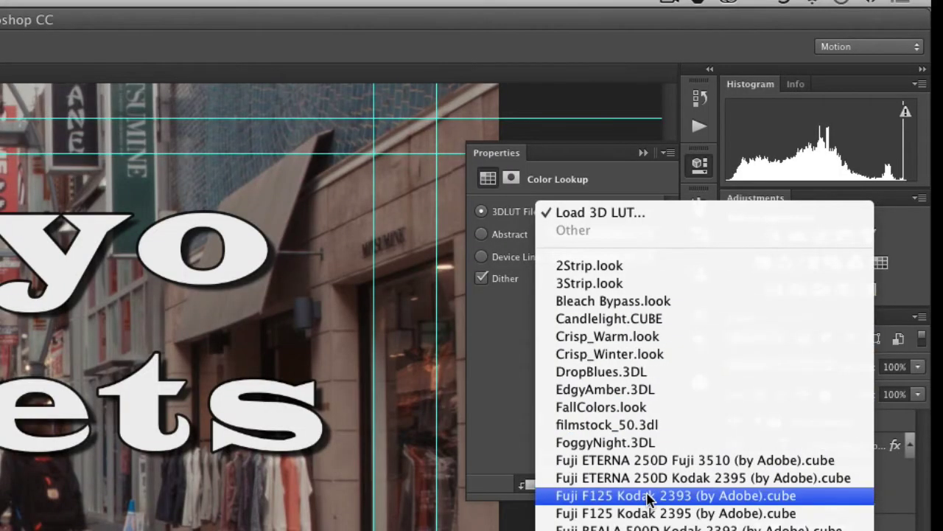
pyautogui.click(801, 255)
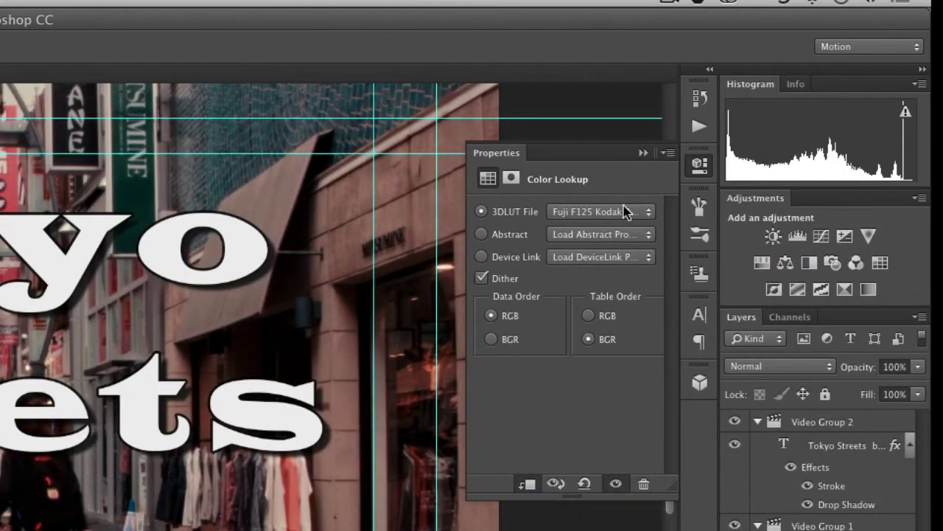
pyautogui.click(610, 212)
pyautogui.click(607, 195)
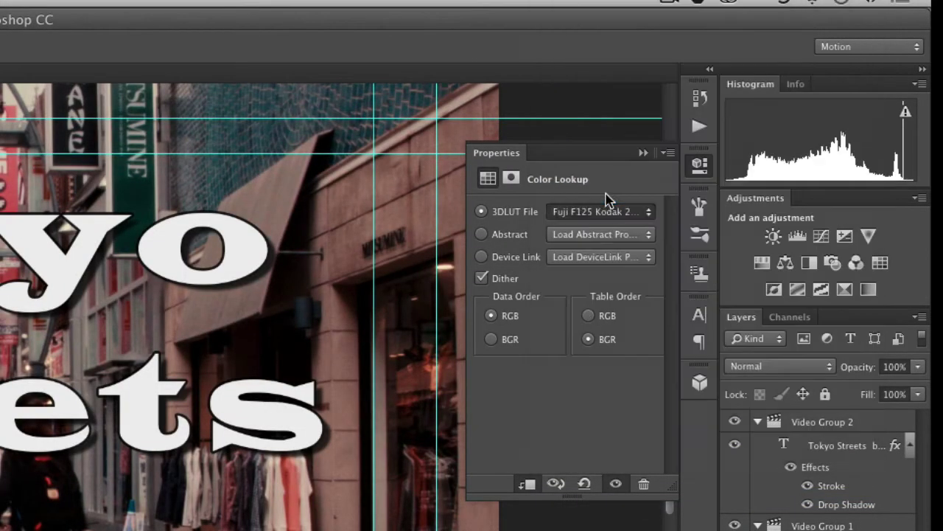
# Preview the Kodak 5218 and LateSunset looks, then settle on Soft_Warming.look.
pyautogui.click(597, 214)
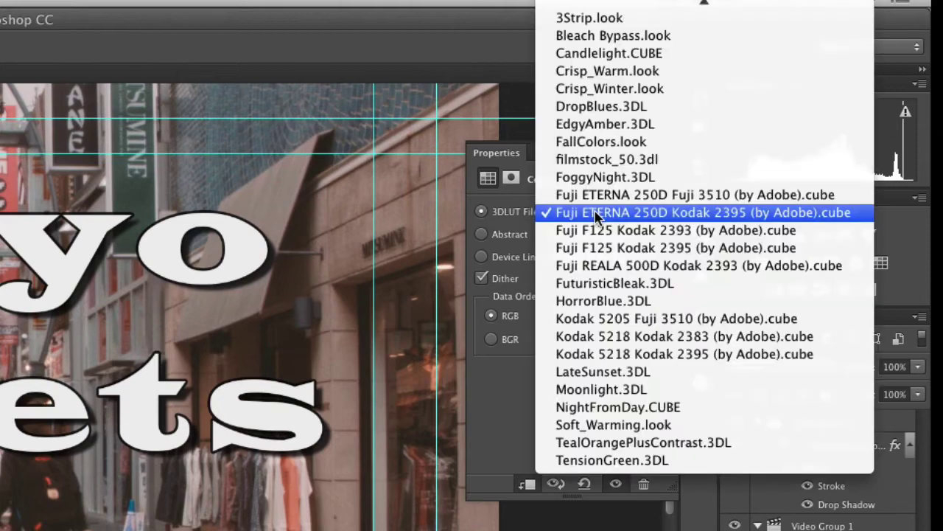
pyautogui.click(605, 332)
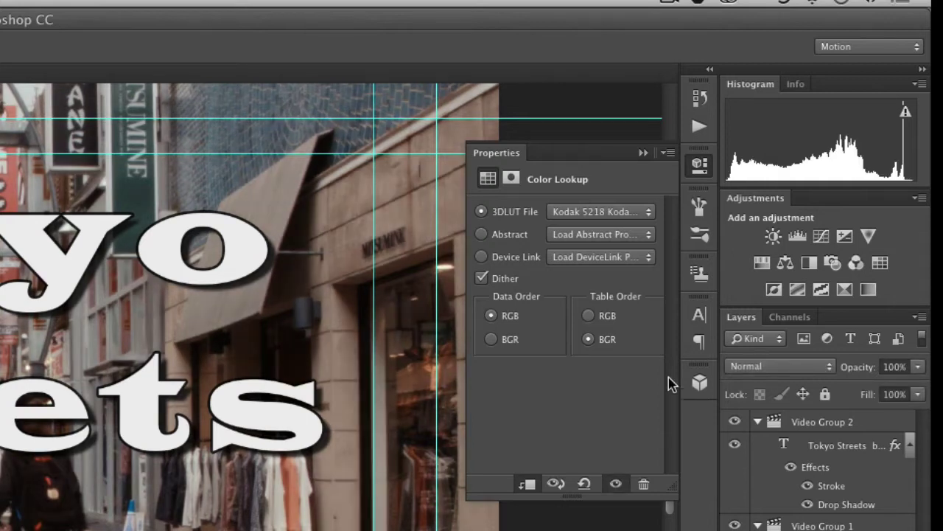
pyautogui.click(585, 212)
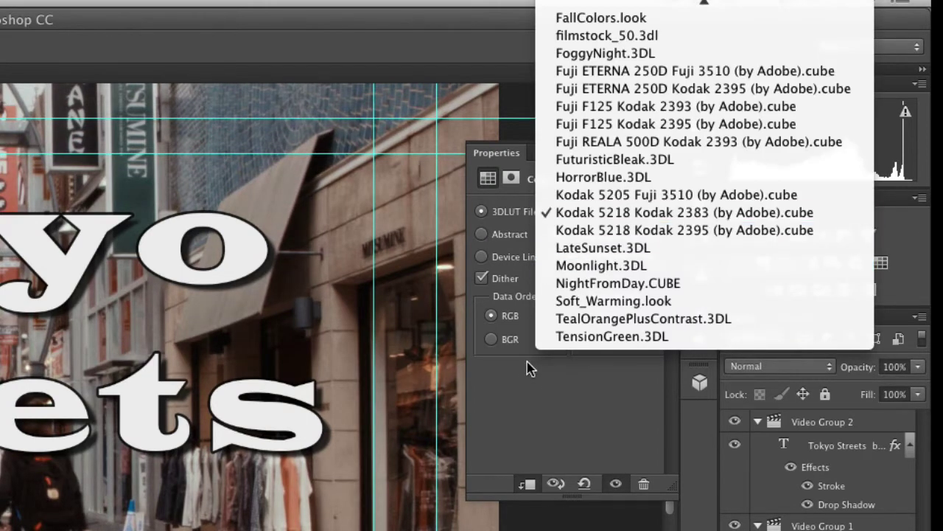
pyautogui.click(630, 254)
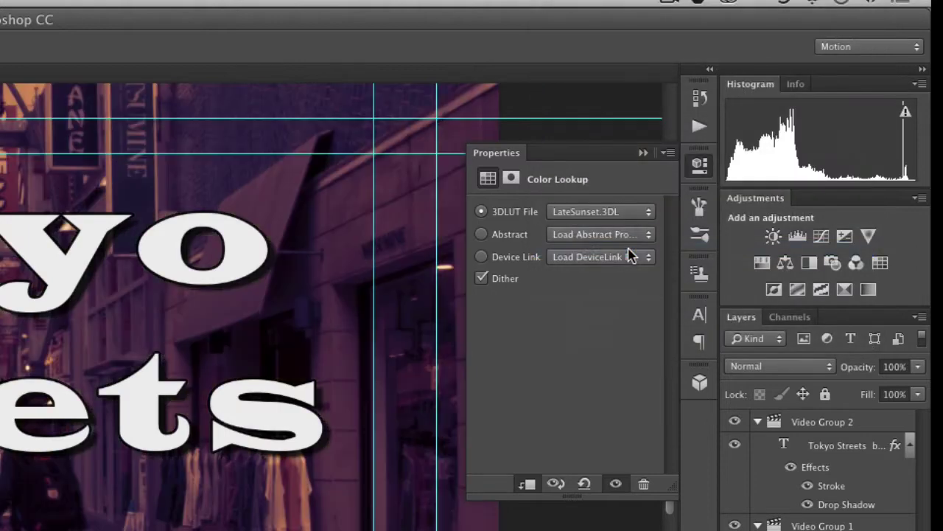
pyautogui.click(611, 211)
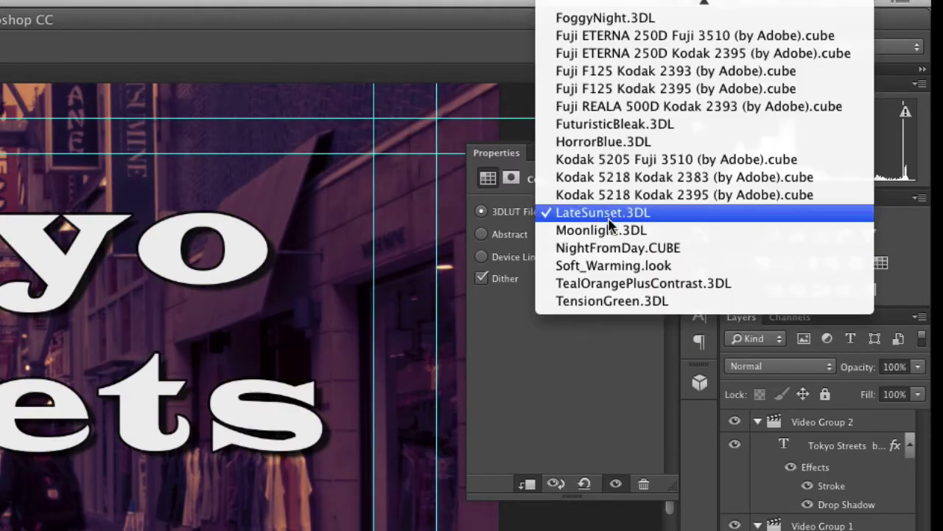
pyautogui.click(610, 266)
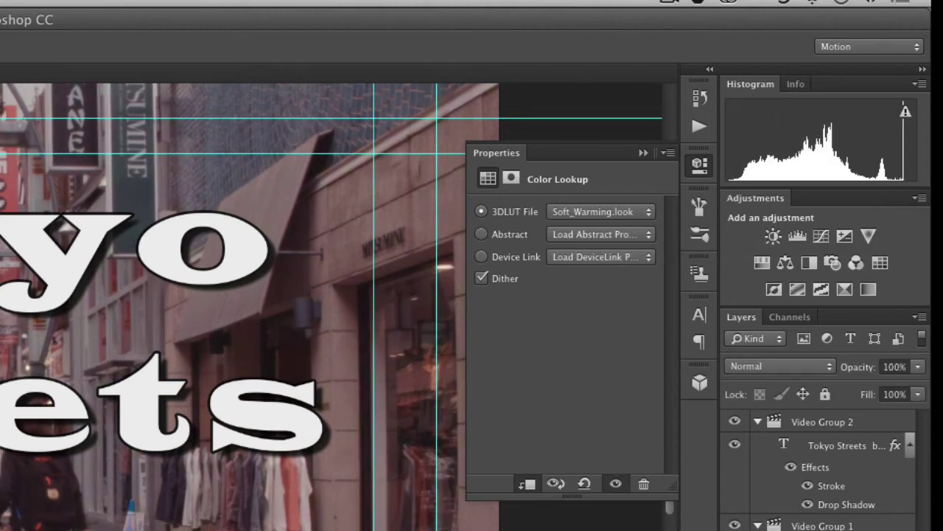
# Load Hefe.cube from the Instagram4video > LUTs folder into the Color Lookup layer.
pyautogui.click(584, 216)
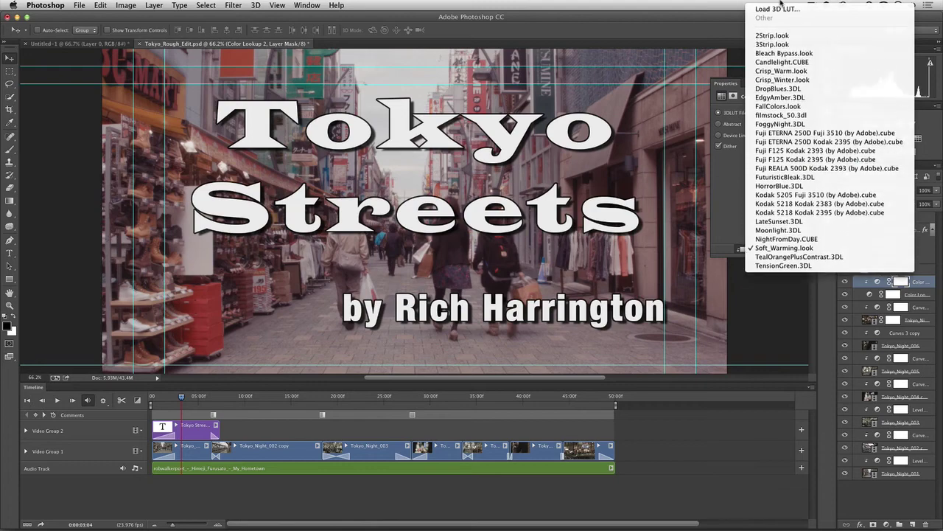
pyautogui.click(777, 10)
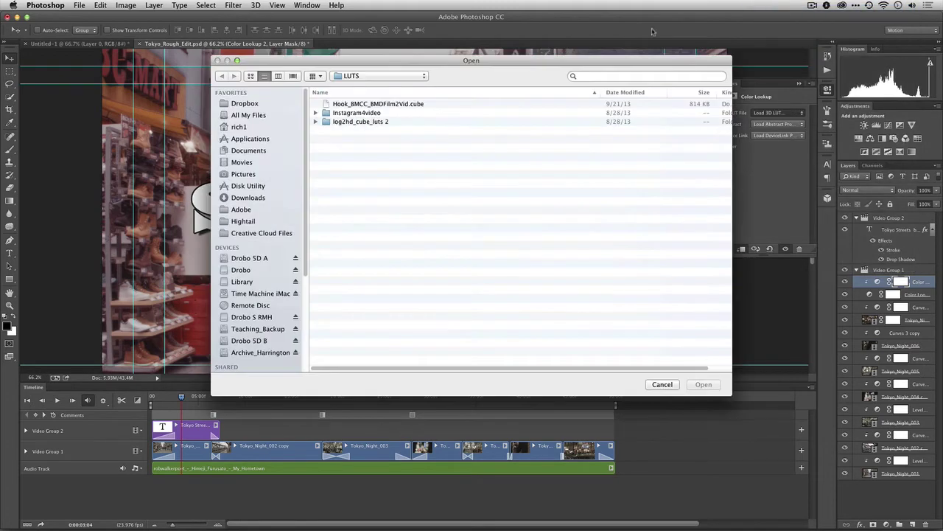
pyautogui.doubleClick(356, 113)
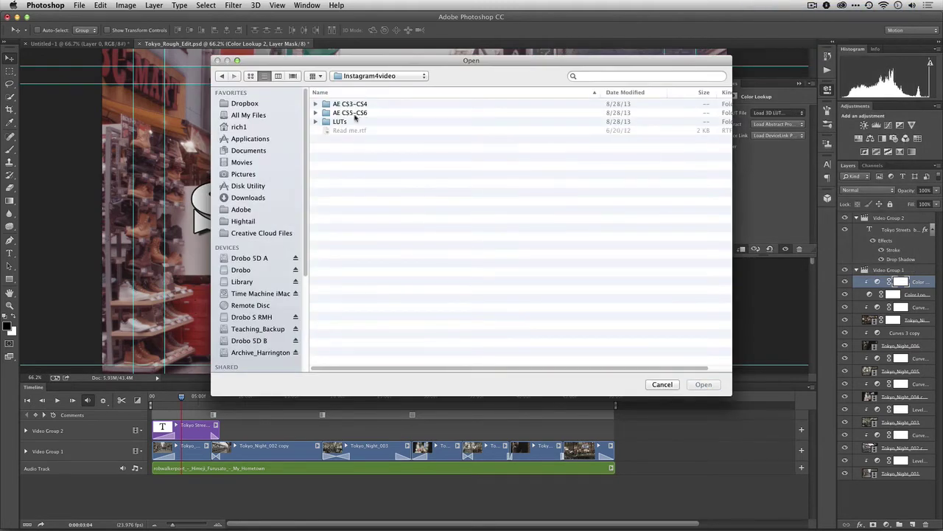
pyautogui.doubleClick(339, 121)
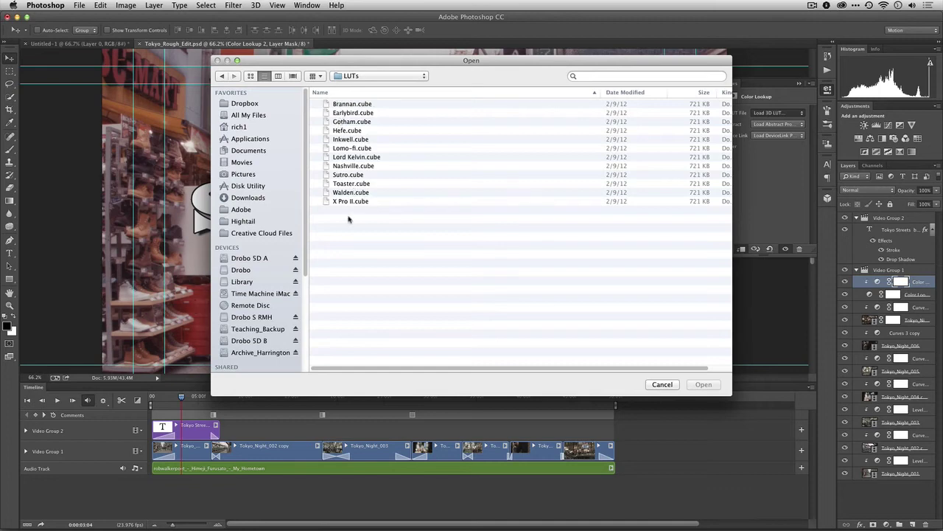
pyautogui.click(353, 130)
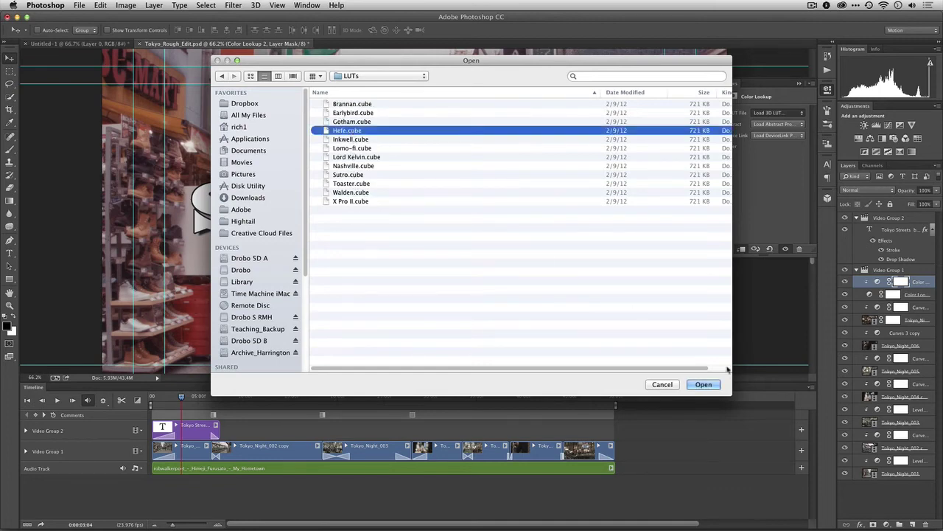
pyautogui.click(704, 386)
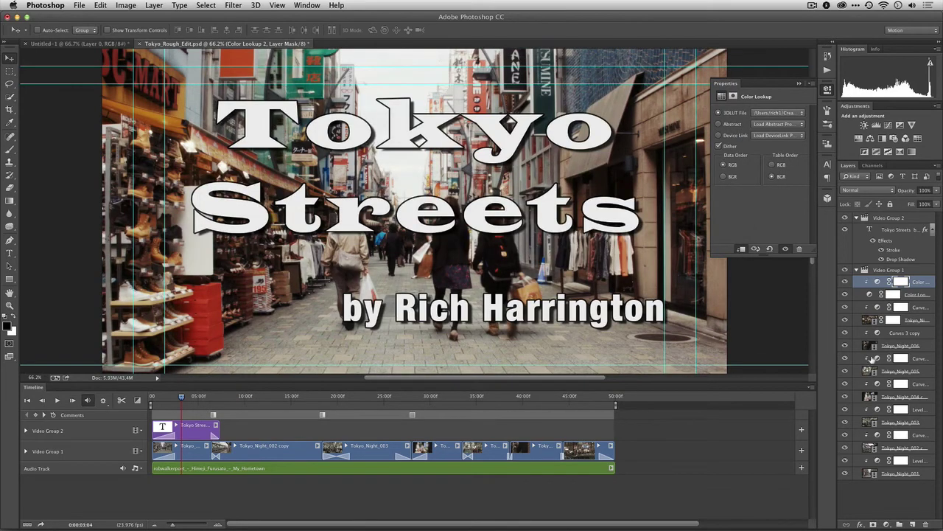
# Compare the grade, then unclip the Hefe Color Lookup so it affects all shots.
pyautogui.click(845, 283)
pyautogui.click(740, 250)
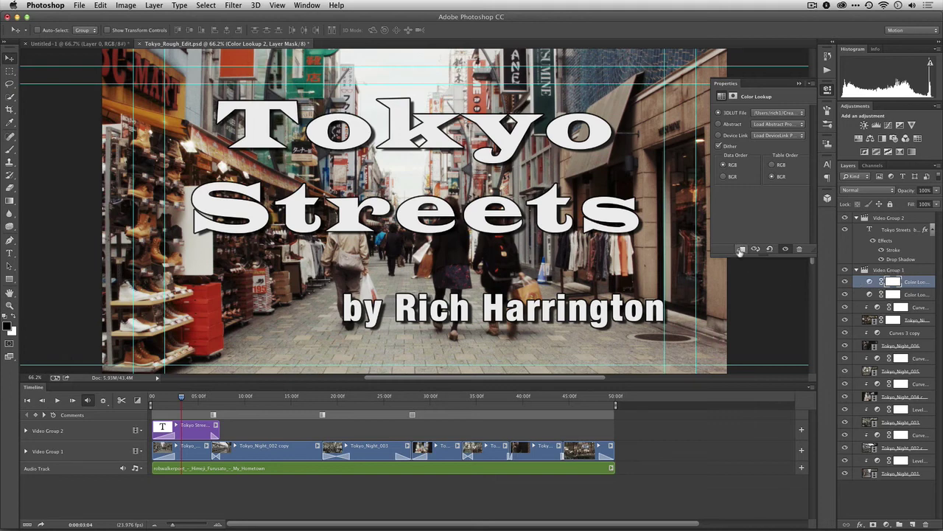
pyautogui.click(740, 249)
pyautogui.click(740, 250)
# On the subway shot, lower the Hefe lookup layer's opacity to 59%.
pyautogui.moveTo(182, 397); pyautogui.dragTo(383, 399)
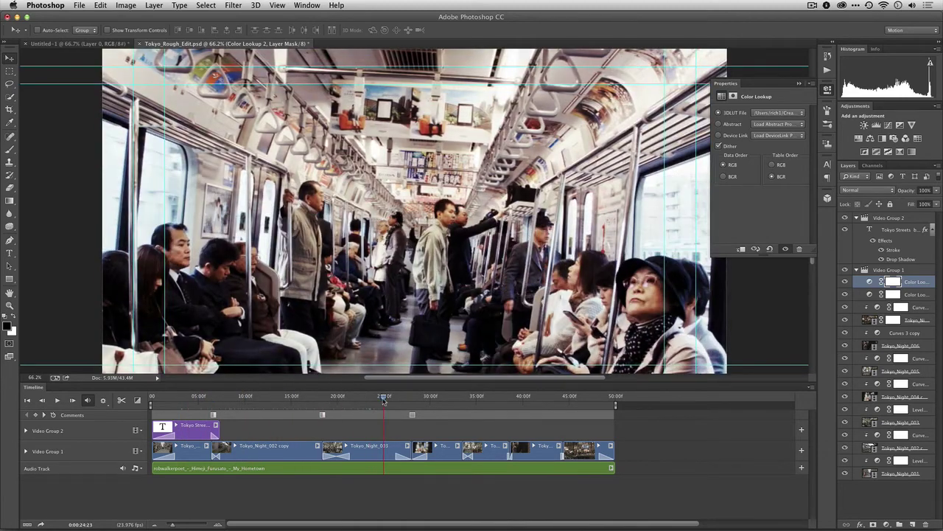
pyautogui.click(845, 281)
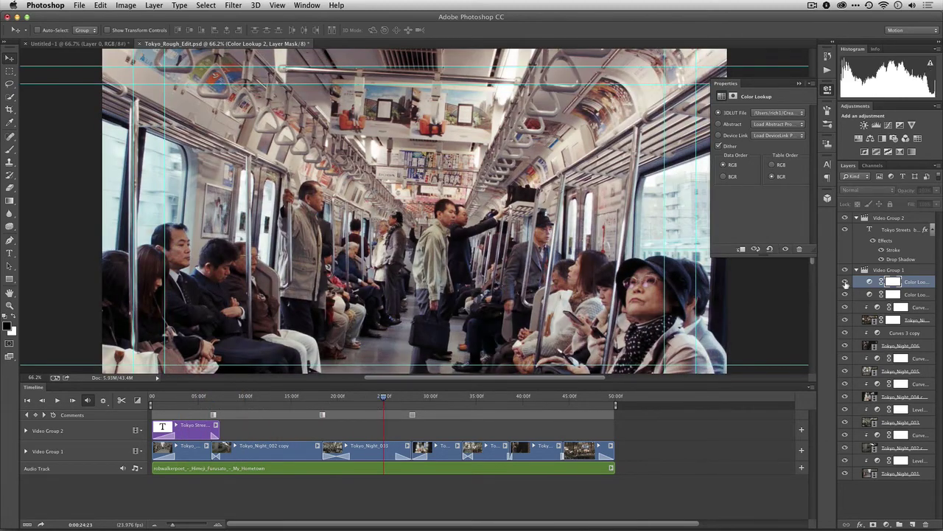
pyautogui.click(937, 190)
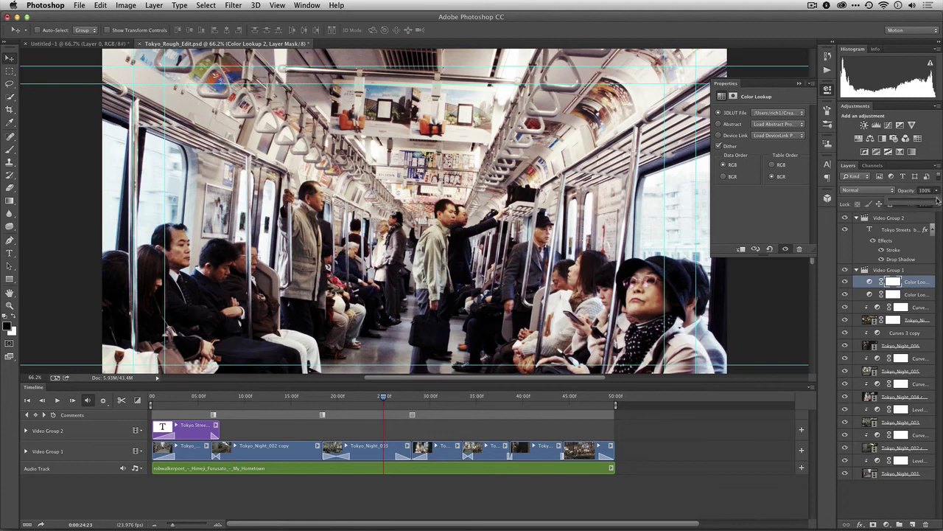
pyautogui.moveTo(937, 200); pyautogui.dragTo(918, 203)
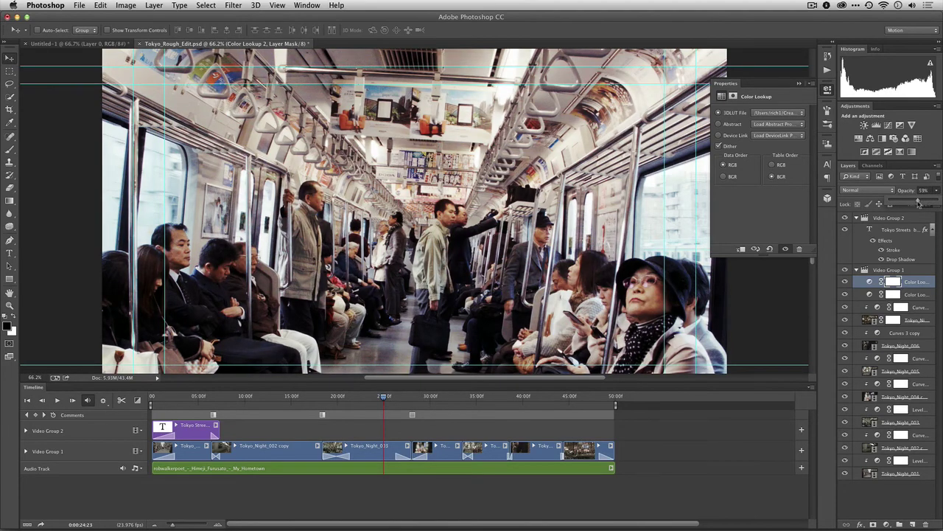
pyautogui.moveTo(384, 398)
pyautogui.mouseDown()
pyautogui.moveTo(590, 401)
pyautogui.moveTo(361, 391)
pyautogui.mouseUp()
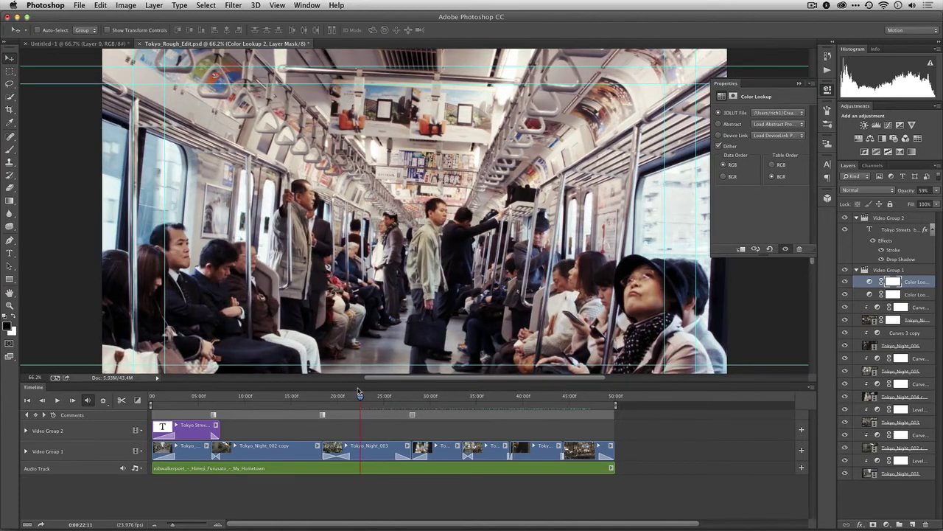